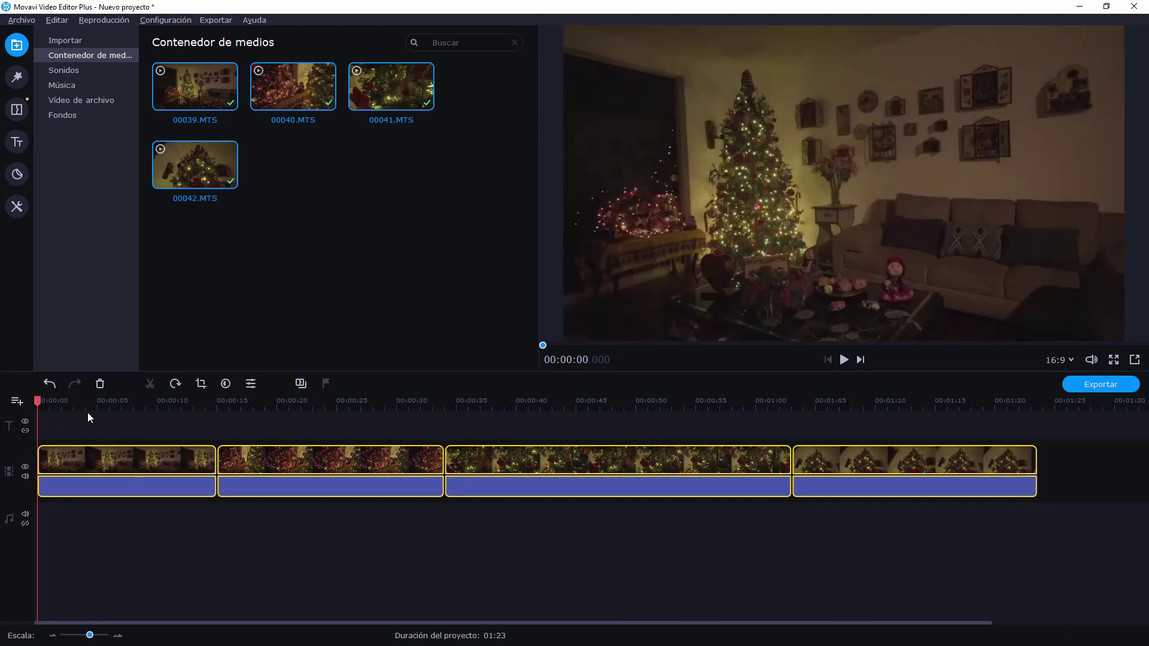
- Move the 00041.MTS clip ahead of 00040.MTS on the video track, directly after 00039.MTS
{"action": "left_click", "coordinate": [182, 529]}
{"action": "left_click", "coordinate": [131, 472]}
{"action": "left_click", "coordinate": [256, 463]}
{"action": "left_click", "coordinate": [539, 469]}
{"action": "left_click", "coordinate": [877, 470]}
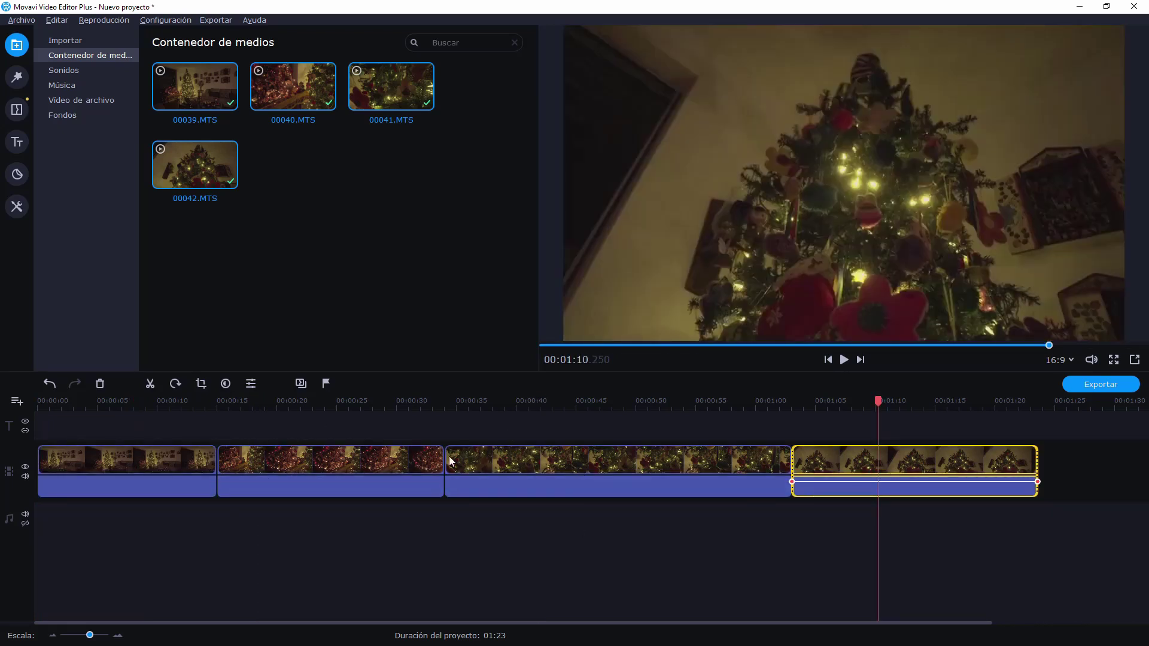
{"action": "left_click_drag", "start_coordinate": [622, 470], "coordinate": [407, 478]}
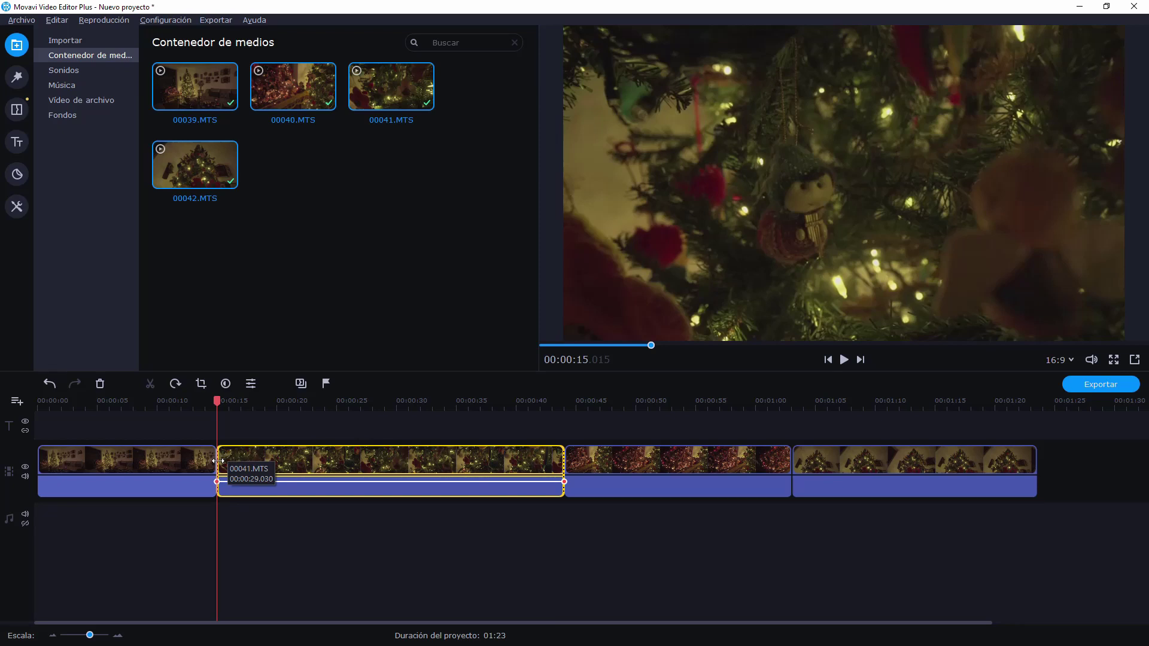
- Trim about 9 seconds off both the start and the end of the 00041.MTS clip
{"action": "left_click_drag", "start_coordinate": [218, 460], "coordinate": [330, 450]}
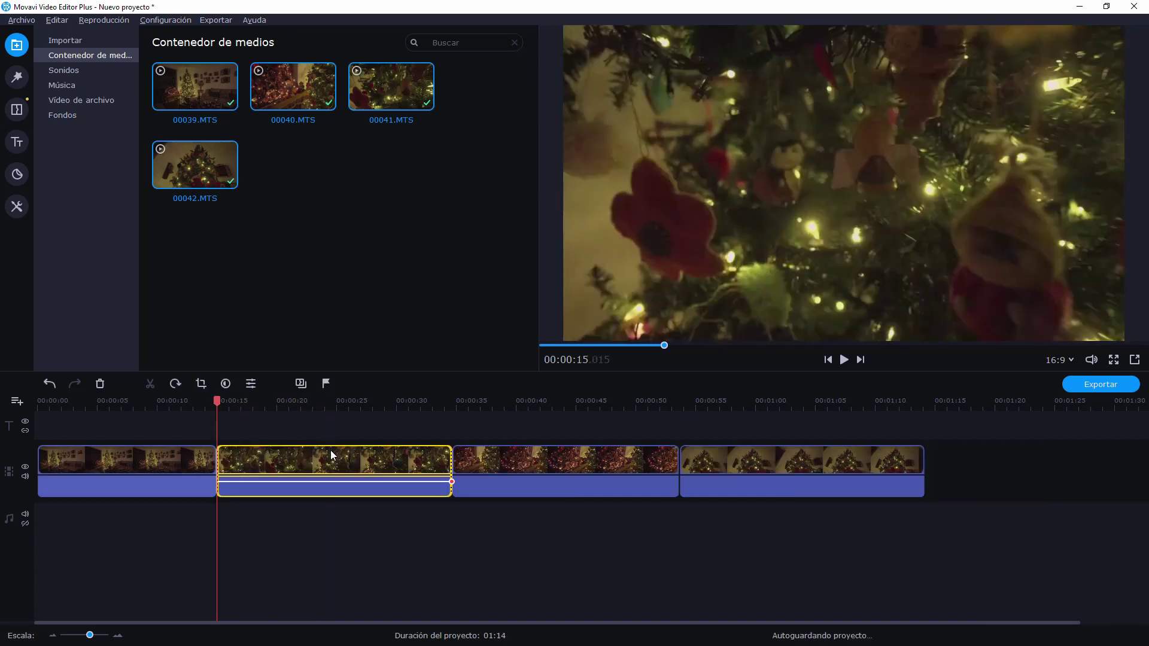
{"action": "left_click_drag", "start_coordinate": [447, 464], "coordinate": [347, 466]}
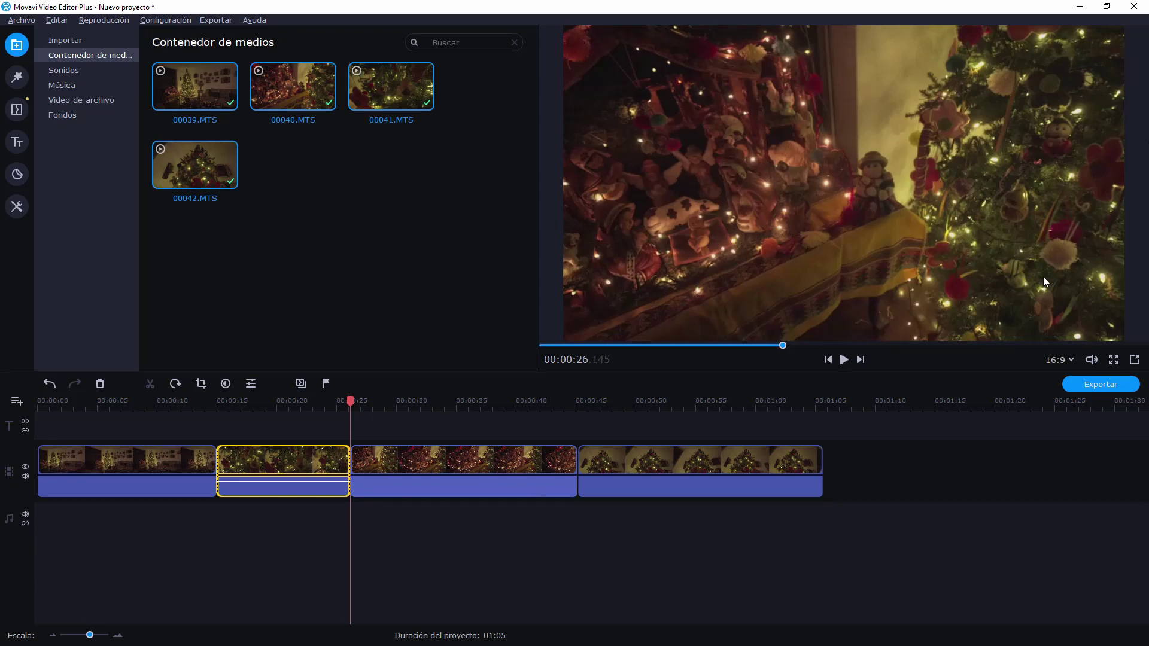
{"action": "left_click", "coordinate": [809, 345]}
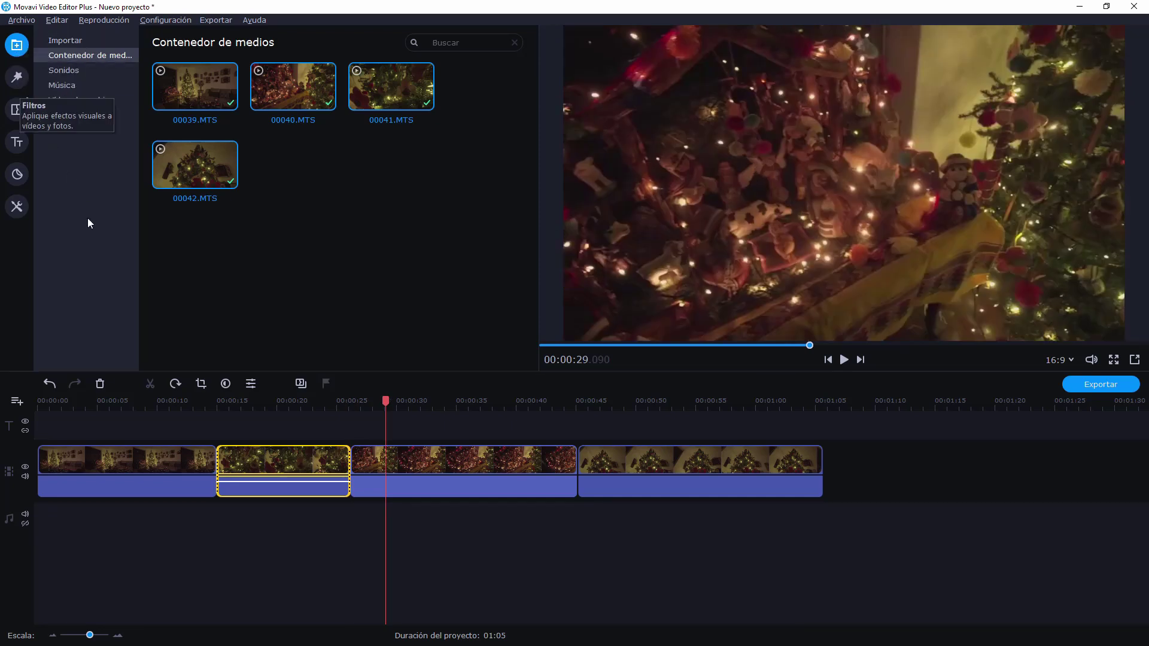
- Preview the Enfocar - alto filter, the Círculo exterior transition, the Moderno - Círculo title, and the Corazón and Labios stickers
{"action": "left_click", "coordinate": [13, 82]}
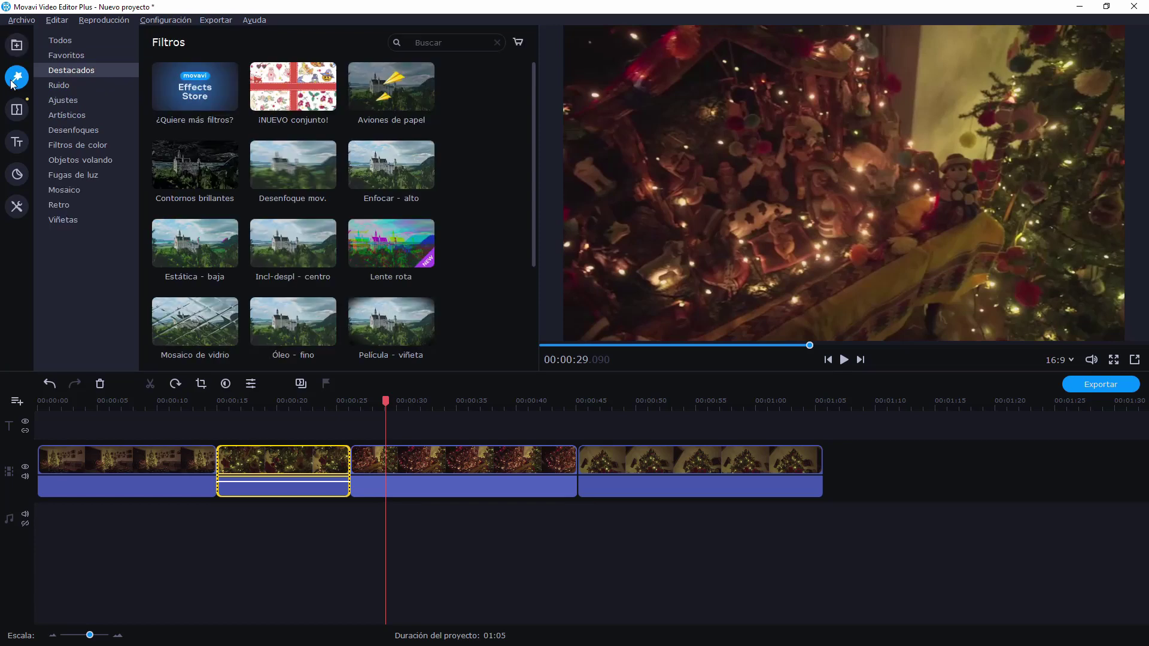
{"action": "left_click", "coordinate": [353, 169]}
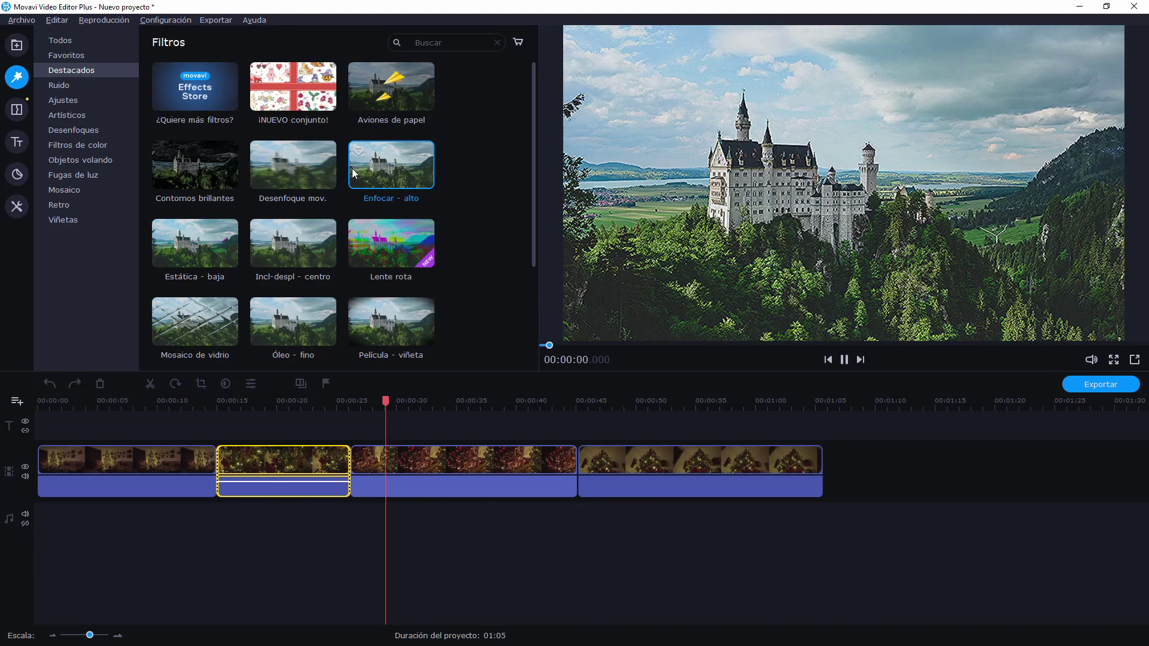
{"action": "left_click", "coordinate": [17, 110]}
{"action": "left_click", "coordinate": [163, 154]}
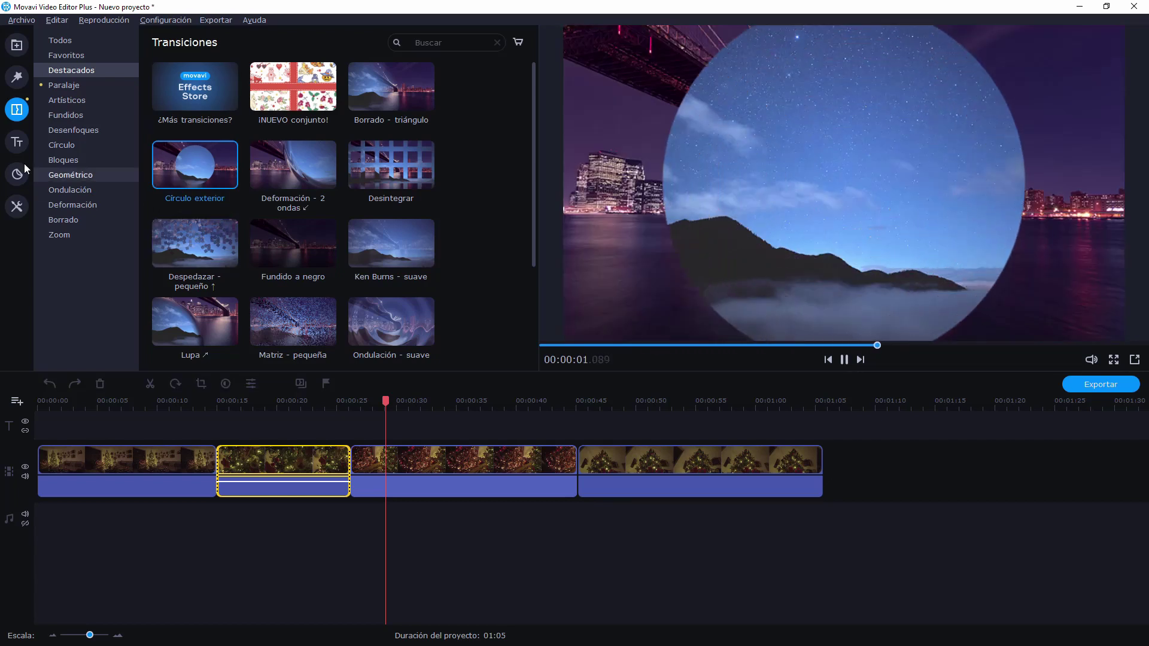
{"action": "left_click", "coordinate": [16, 144]}
{"action": "left_click", "coordinate": [292, 240]}
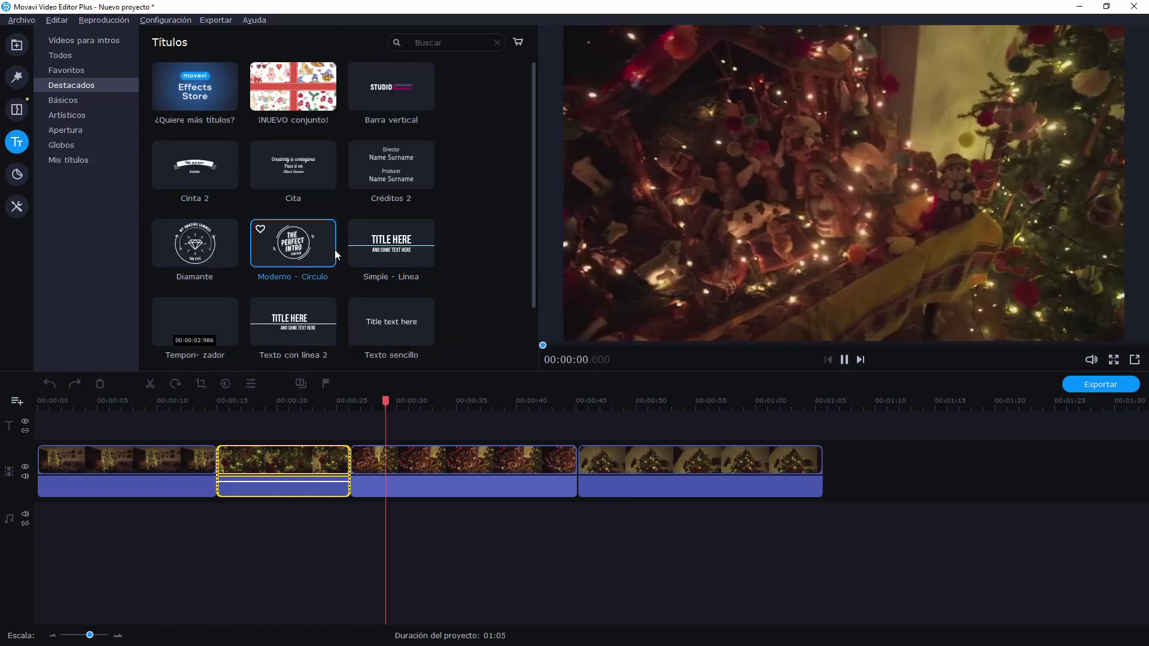
{"action": "left_click", "coordinate": [17, 174]}
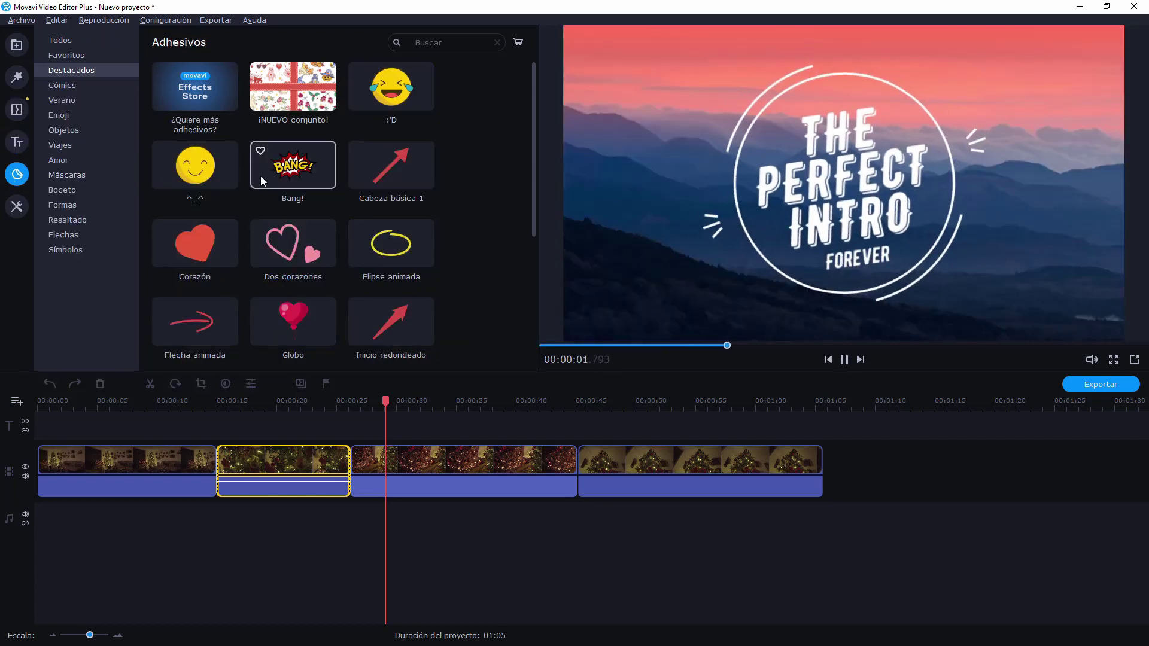
{"action": "left_click", "coordinate": [162, 252]}
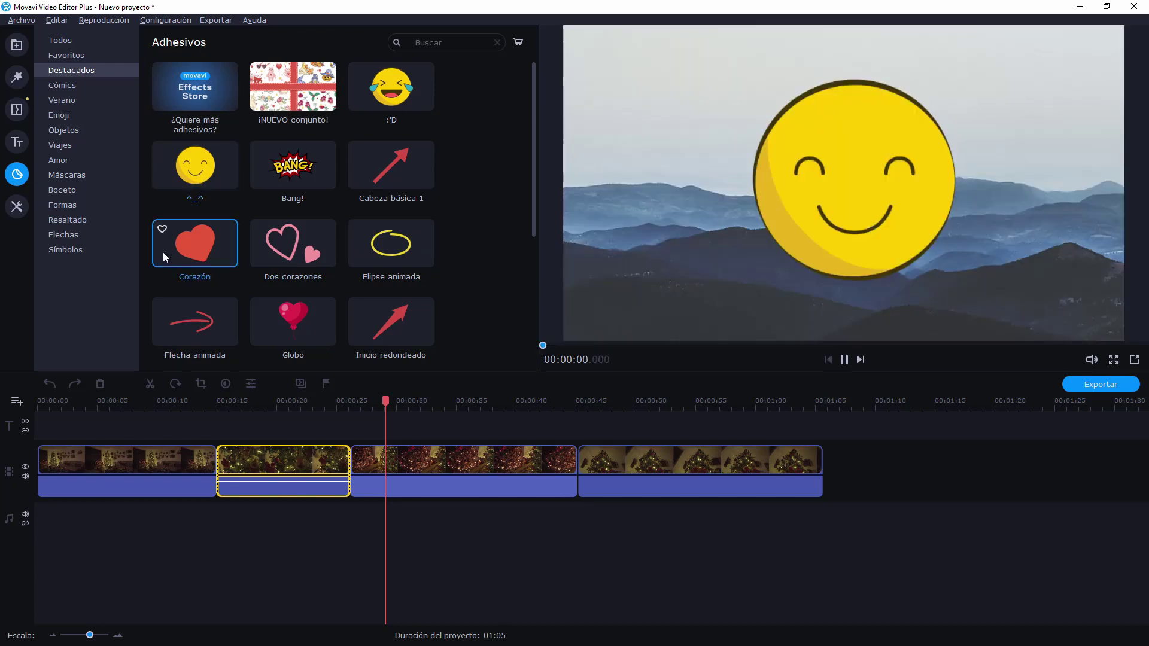
{"action": "left_click", "coordinate": [68, 177]}
{"action": "left_click", "coordinate": [289, 240]}
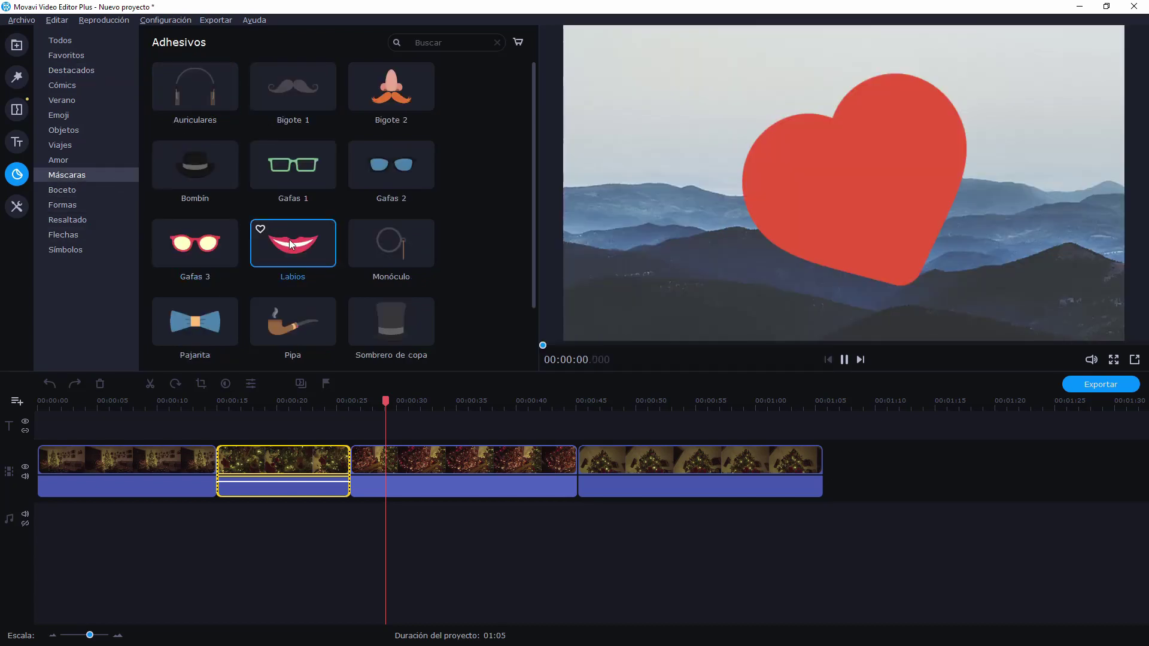
- Rotate the picture of the trimmed 00041.MTS clip slightly using the Recortar y girar tool
{"action": "left_click", "coordinate": [18, 209]}
{"action": "left_click", "coordinate": [37, 58]}
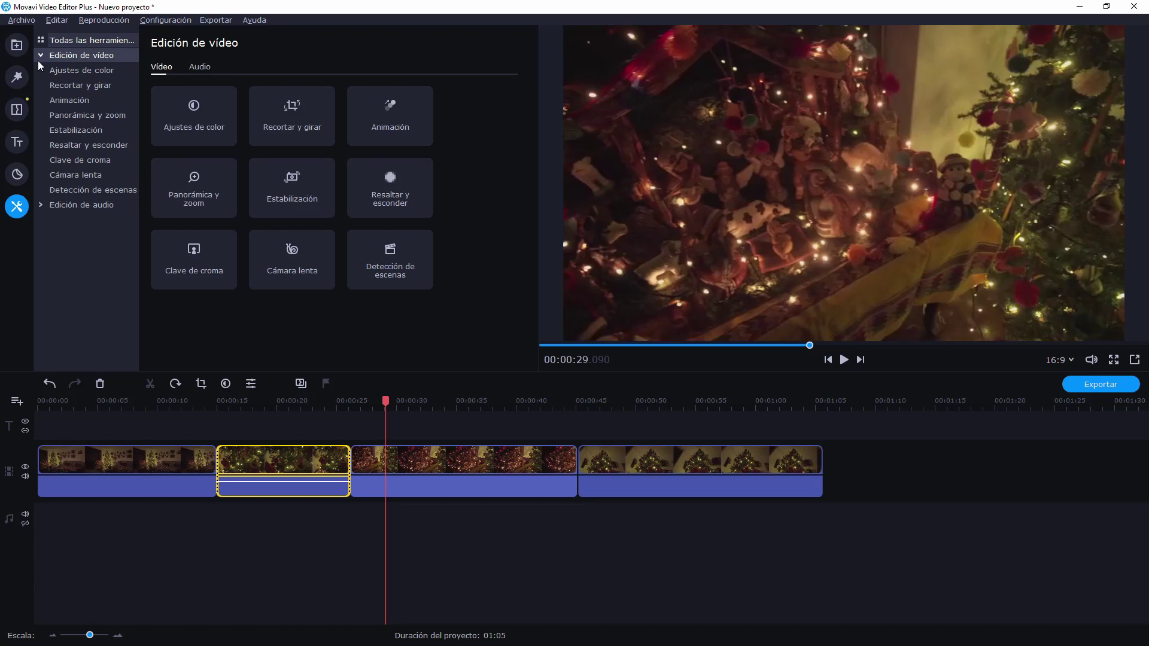
{"action": "left_click", "coordinate": [196, 127]}
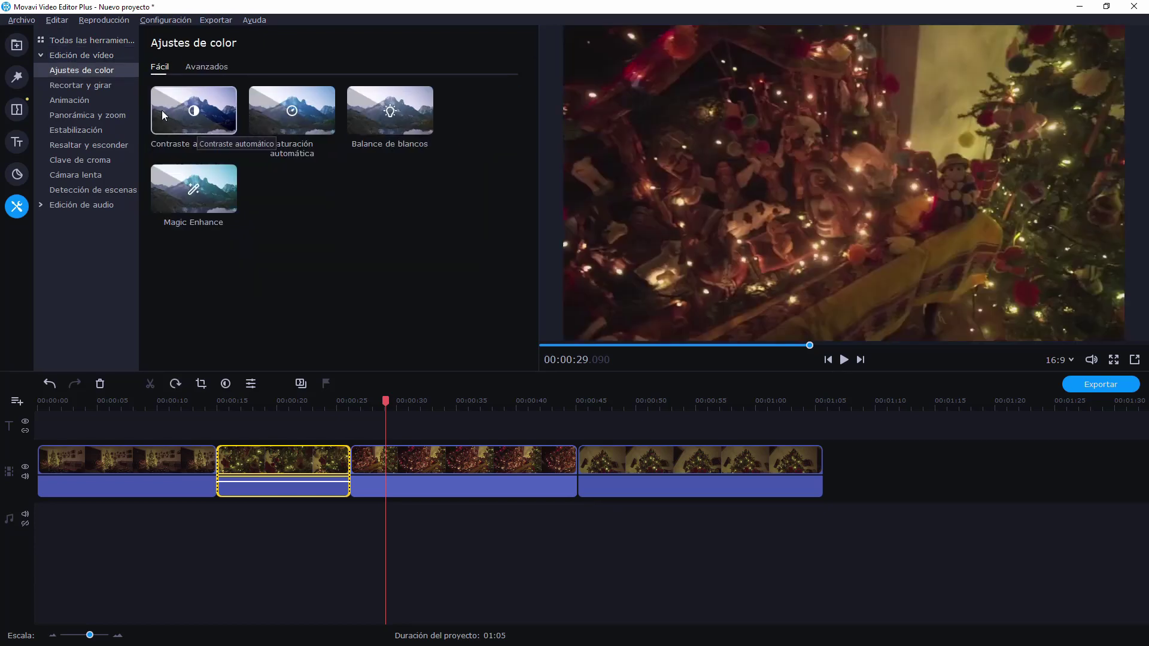
{"action": "left_click", "coordinate": [71, 85]}
{"action": "mouse_move", "coordinate": [302, 68]}
{"action": "left_mouse_down"}
{"action": "mouse_move", "coordinate": [282, 63]}
{"action": "mouse_move", "coordinate": [302, 68]}
{"action": "left_mouse_up"}
- Look over the Clave de croma, Estabilización and audio editing tools and the clips on the timeline
{"action": "left_click", "coordinate": [75, 160]}
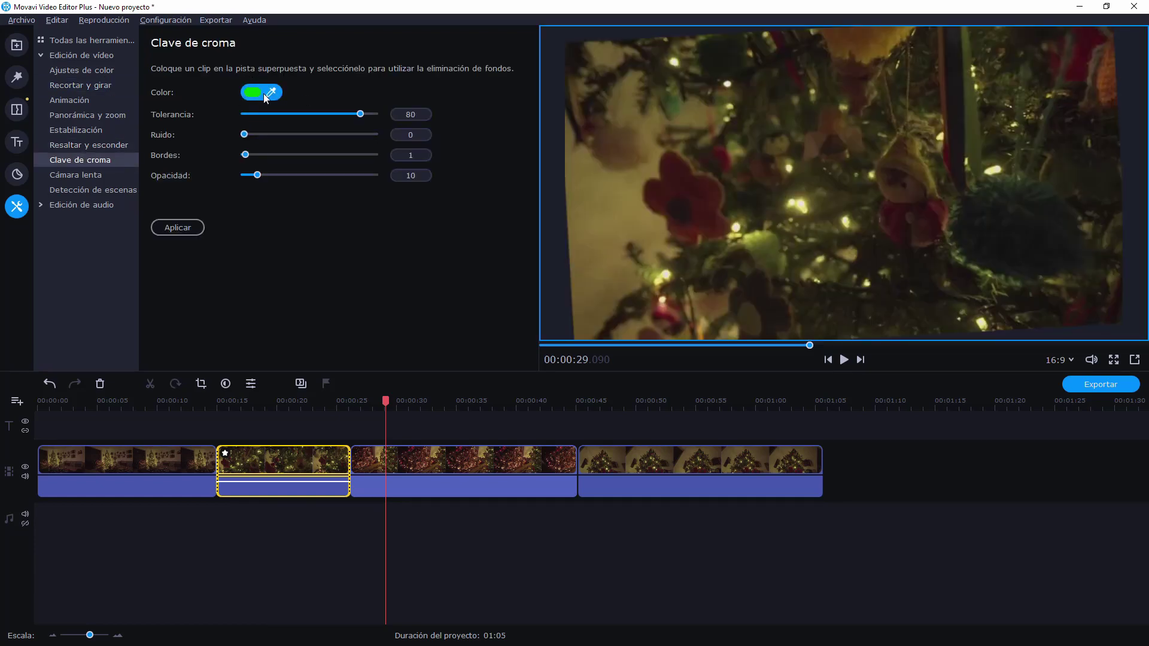
{"action": "left_click", "coordinate": [111, 147]}
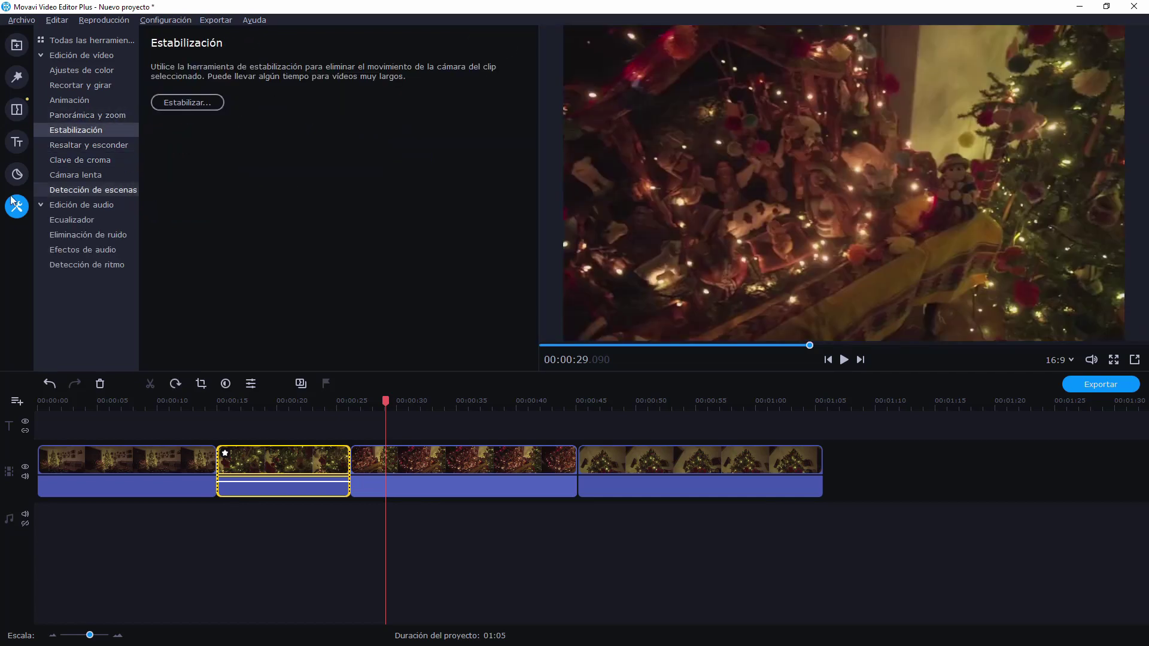
{"action": "left_click", "coordinate": [90, 478]}
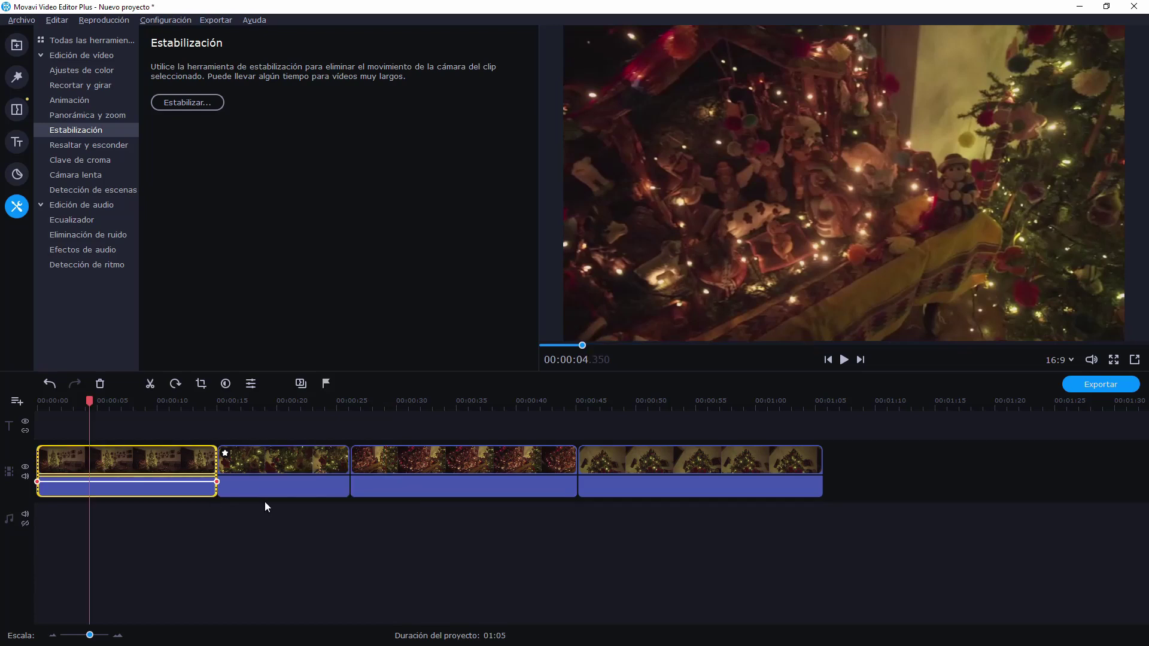
{"action": "left_click", "coordinate": [282, 485]}
{"action": "left_click", "coordinate": [699, 487]}
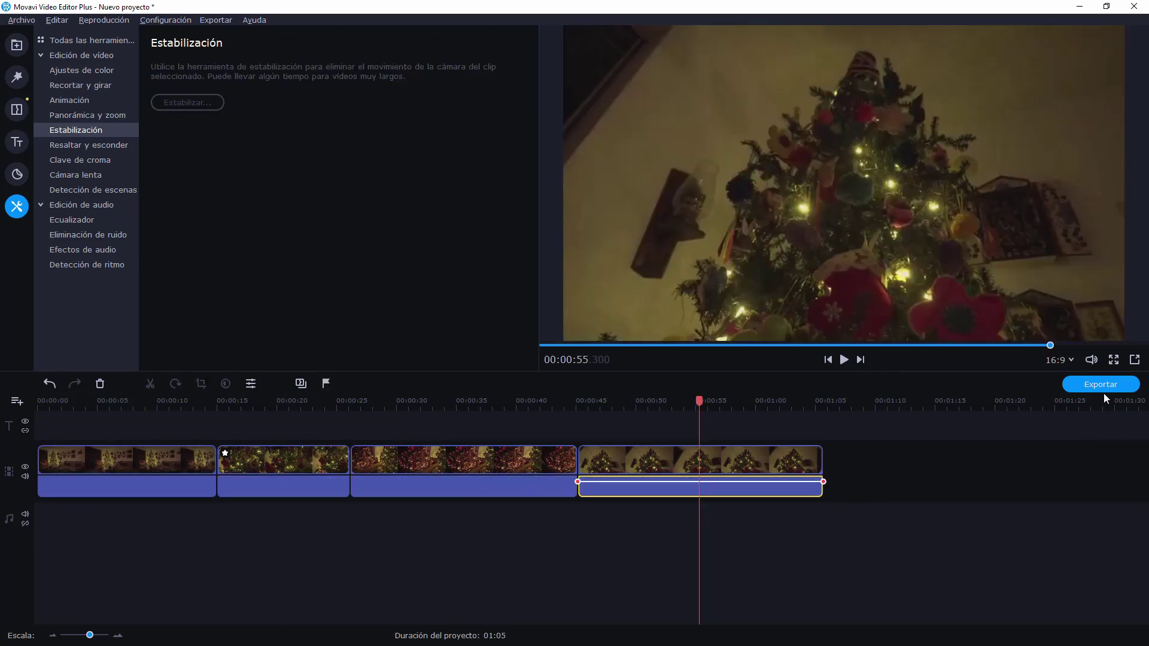
- Review the export options for MP4 with its advanced settings, mobile devices, TVs and audio formats without exporting
{"action": "left_click", "coordinate": [1104, 389]}
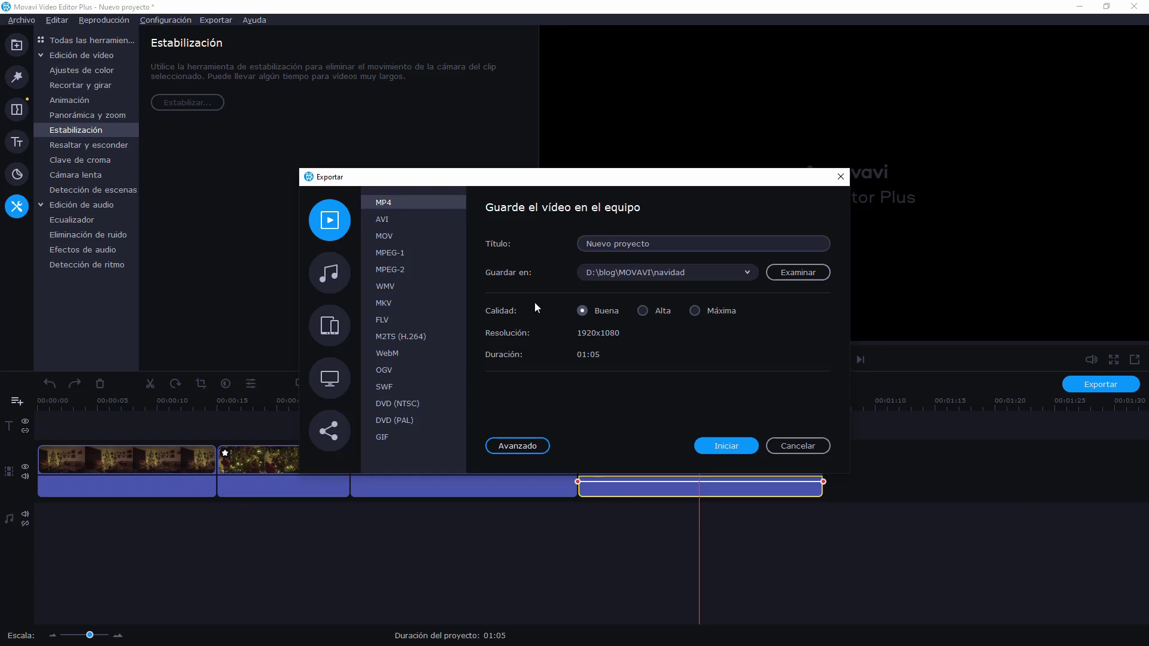
{"action": "left_click", "coordinate": [494, 448]}
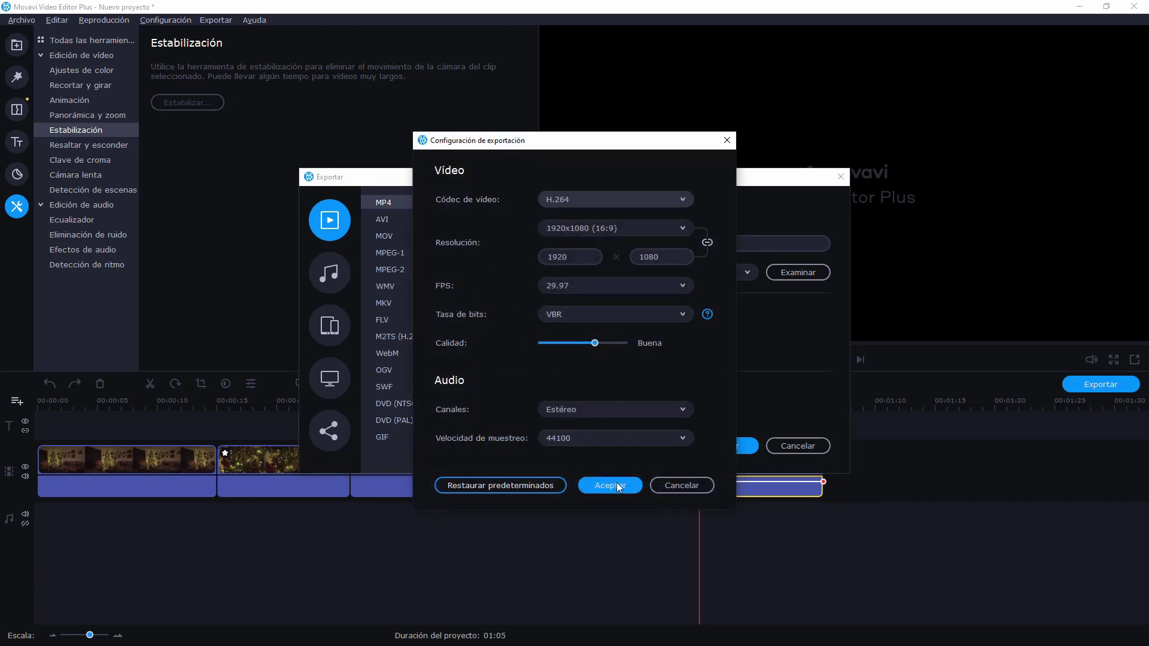
{"action": "left_click", "coordinate": [709, 487]}
{"action": "left_click", "coordinate": [330, 325]}
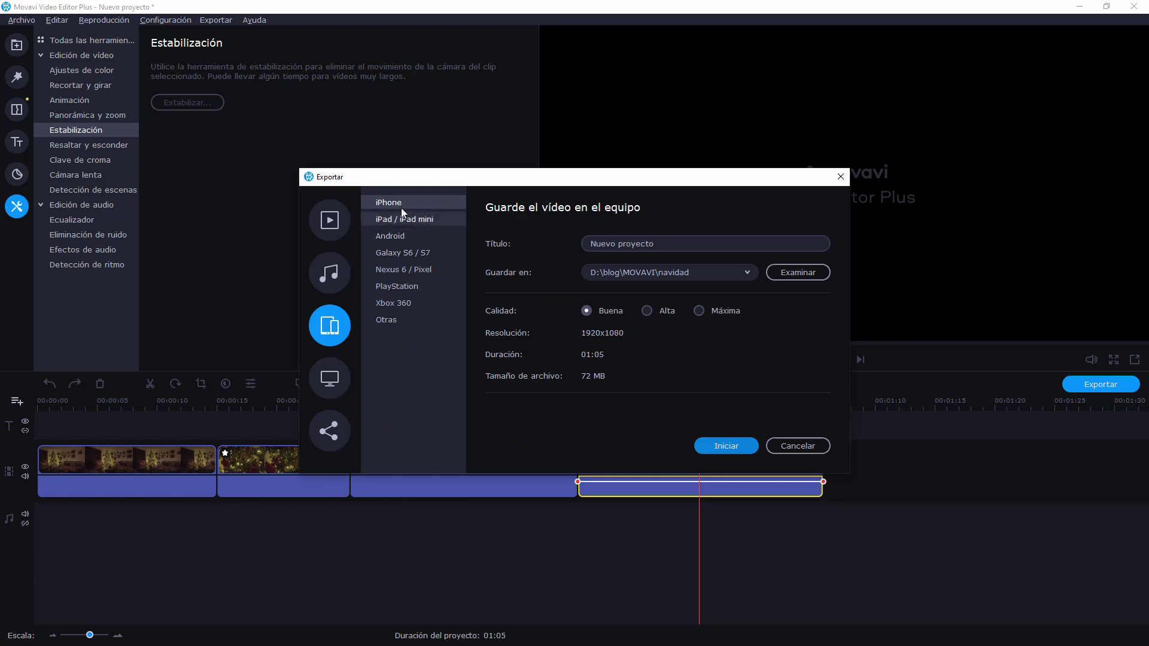
{"action": "left_click", "coordinate": [347, 386]}
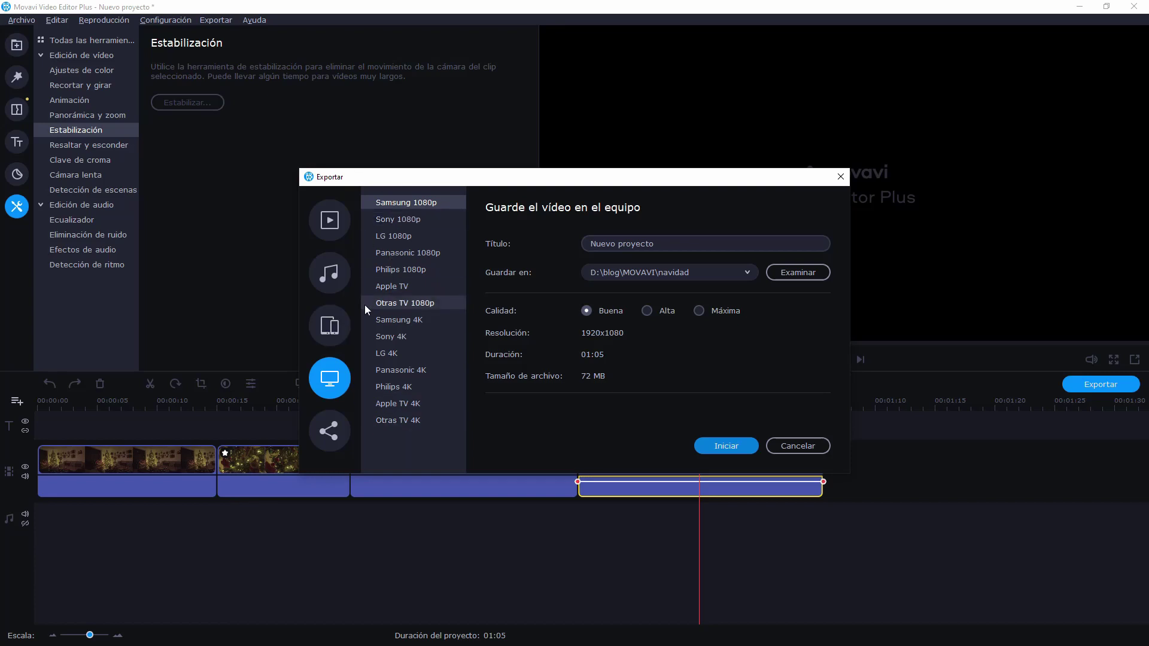
{"action": "left_click", "coordinate": [340, 279]}
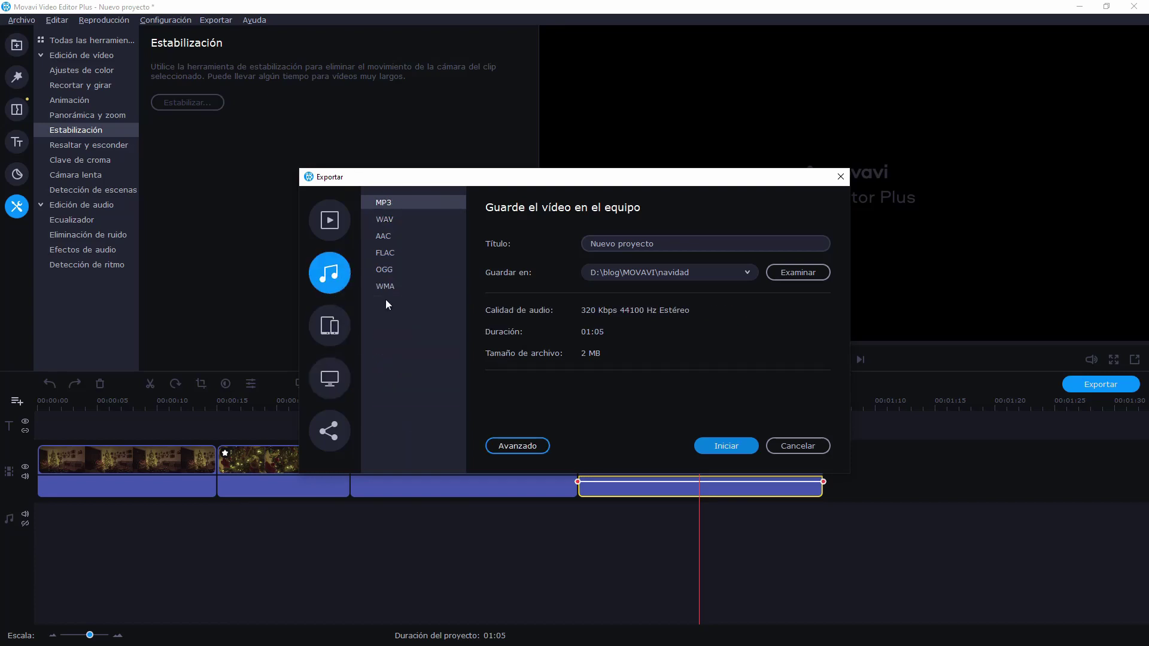
{"action": "left_click", "coordinate": [796, 444]}
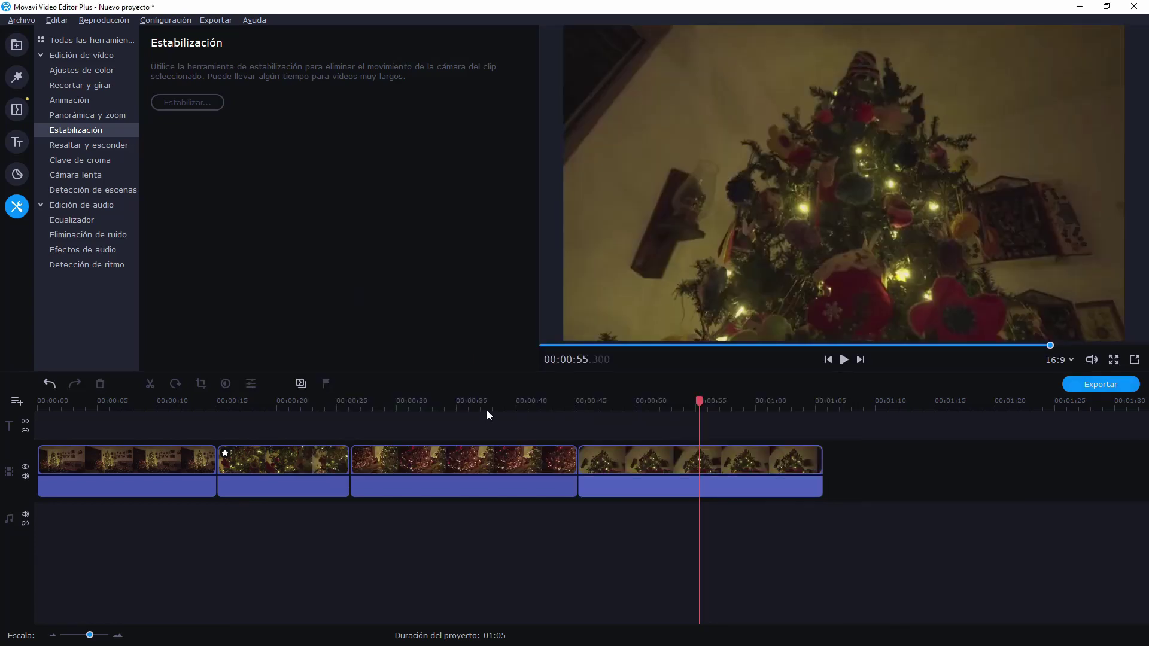
- Split the second clip on the video track at 00:00:19.800
{"action": "left_click", "coordinate": [485, 408]}
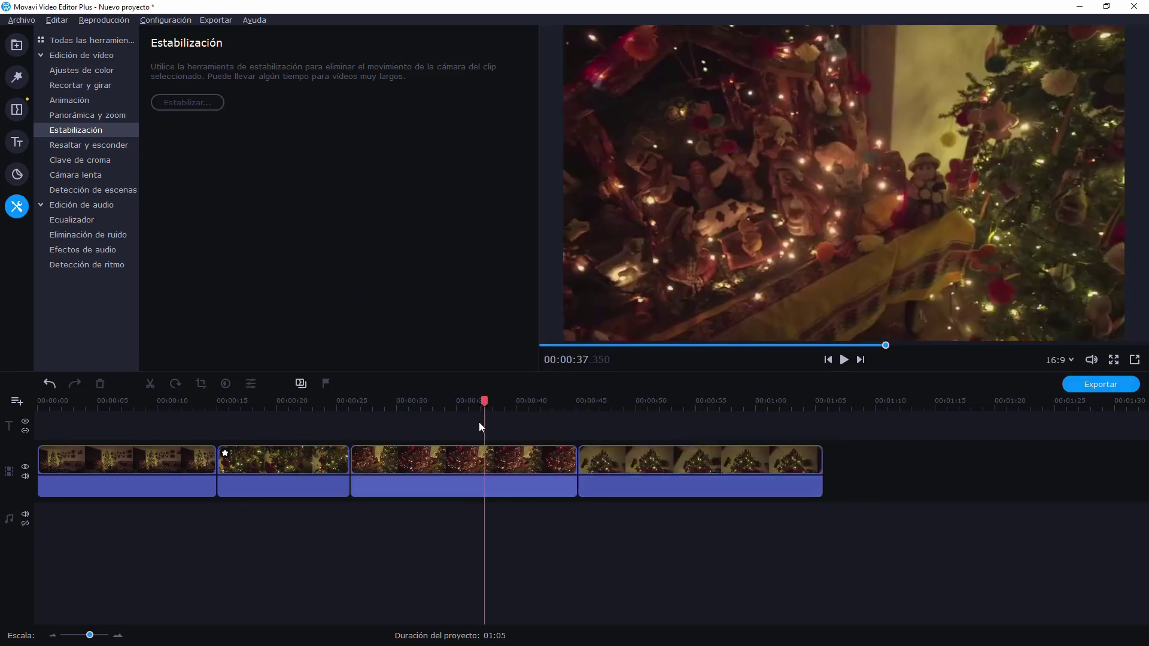
{"action": "left_click", "coordinate": [285, 462]}
{"action": "left_click", "coordinate": [274, 471]}
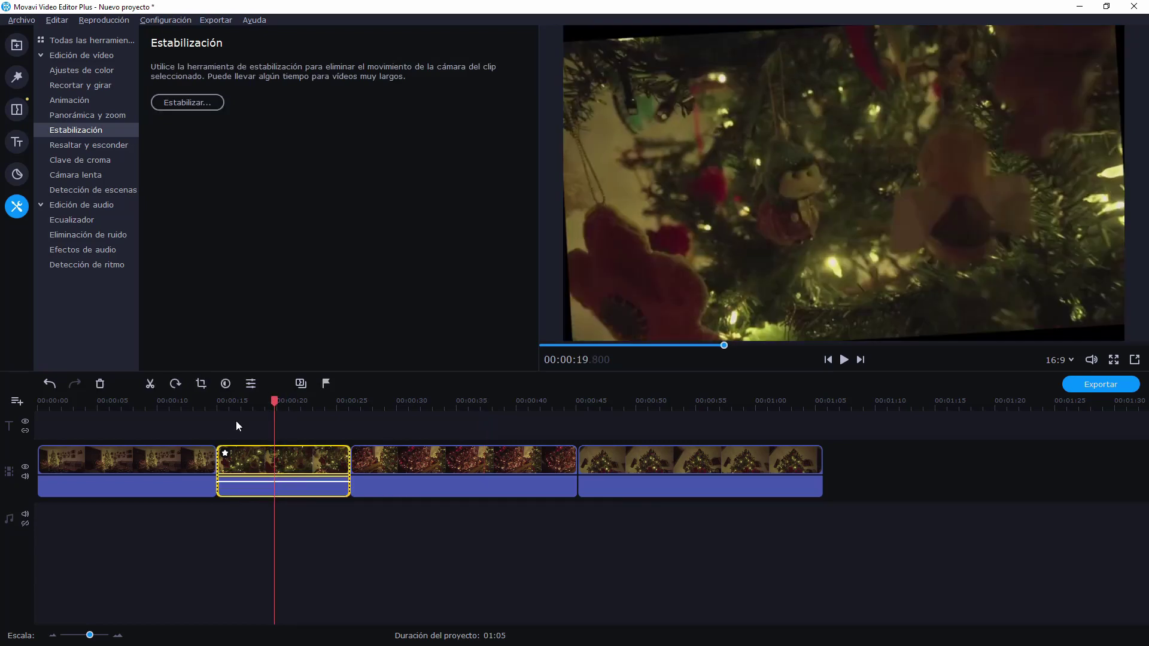
{"action": "left_click", "coordinate": [150, 386]}
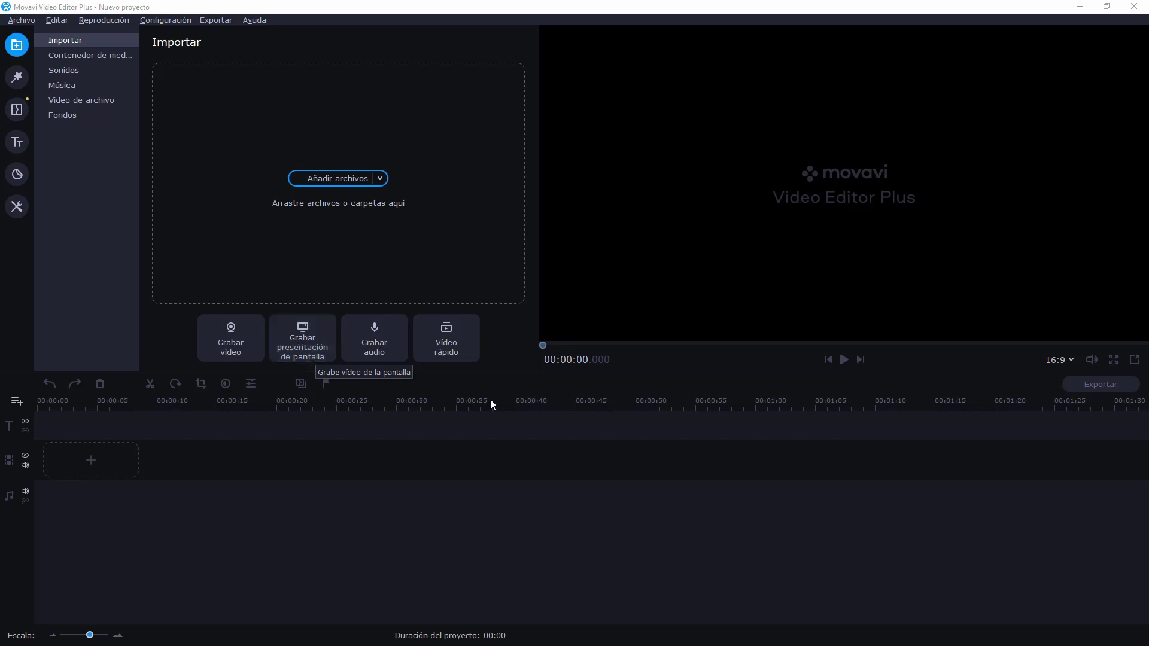
- Start a quick video in the empty project and add clips 00039 through 00041 from the navidad folder
{"action": "left_click", "coordinate": [459, 353]}
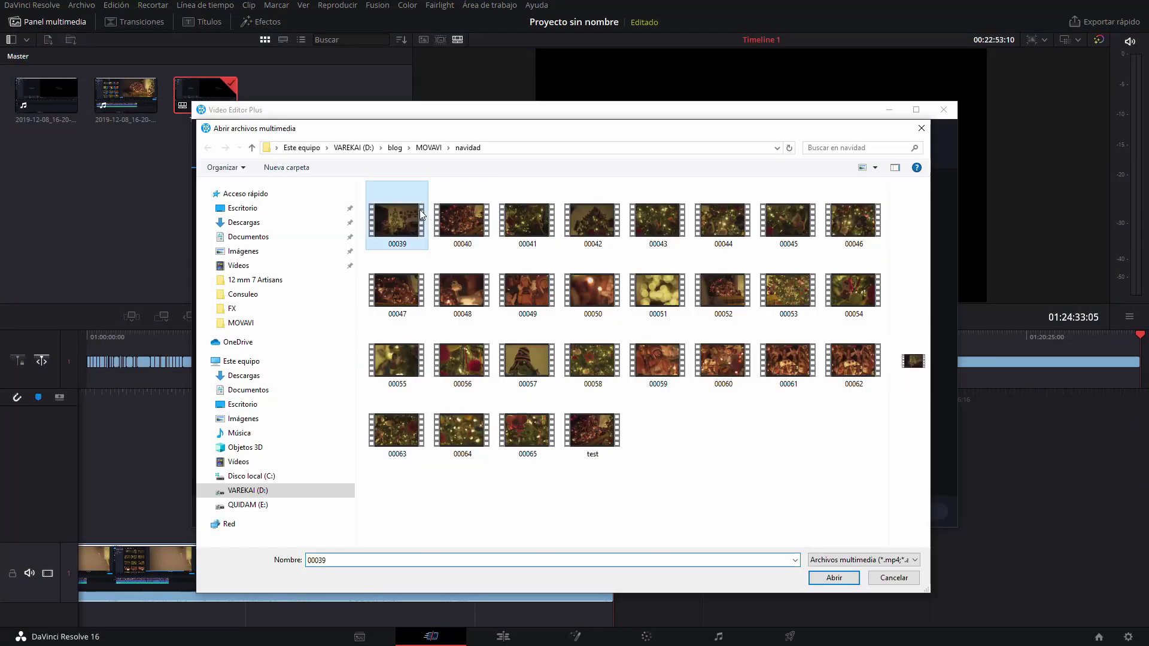
{"action": "left_click", "coordinate": [527, 222], "text": "shift"}
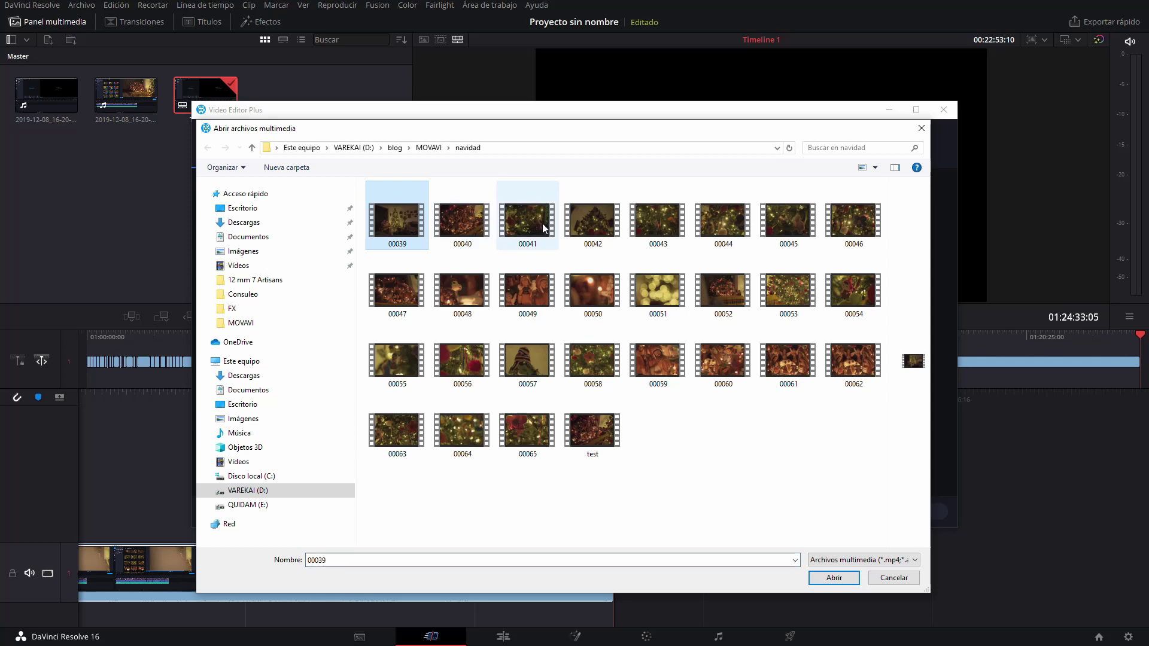
{"action": "key", "text": "Return"}
- Choose the Transiciones artísticas template for the quick video and continue through the music stage to the preview
{"action": "left_click", "coordinate": [433, 149]}
{"action": "left_click", "coordinate": [271, 386]}
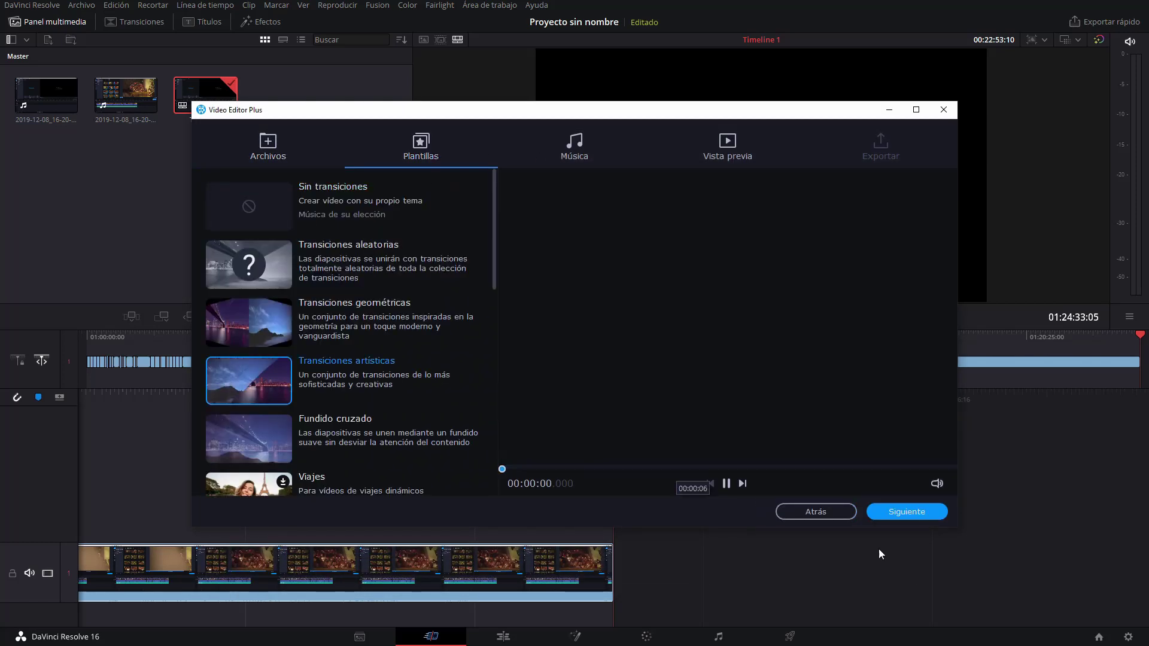
{"action": "left_click", "coordinate": [906, 511]}
{"action": "left_click", "coordinate": [907, 511]}
{"action": "left_click", "coordinate": [727, 333]}
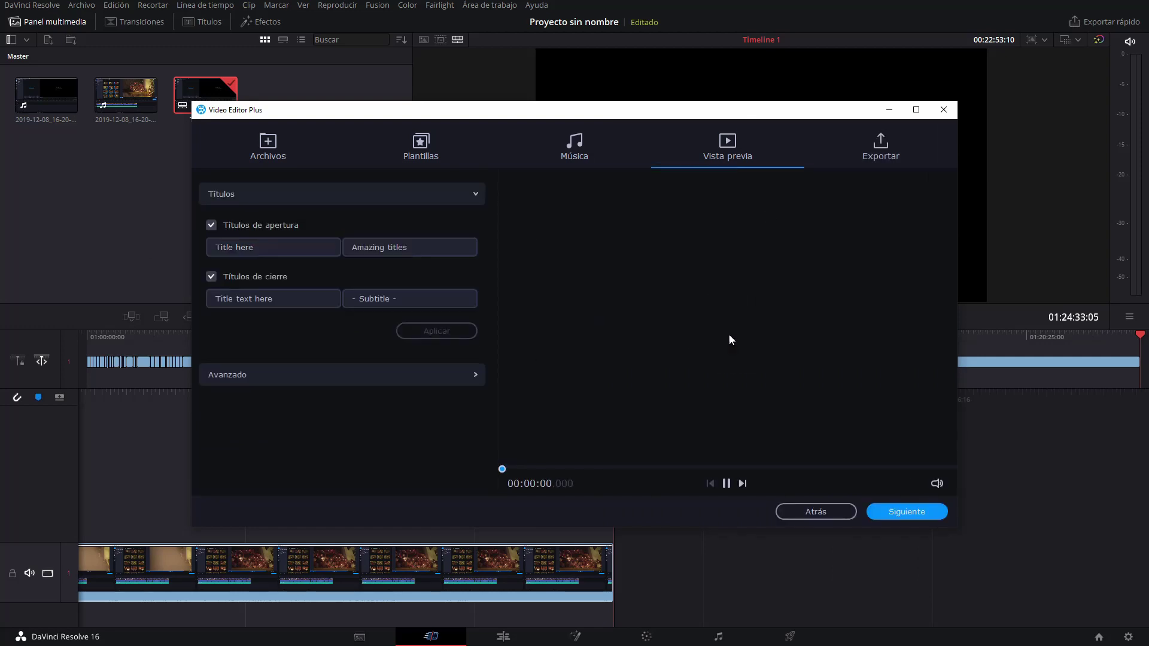
{"action": "left_click", "coordinate": [725, 485]}
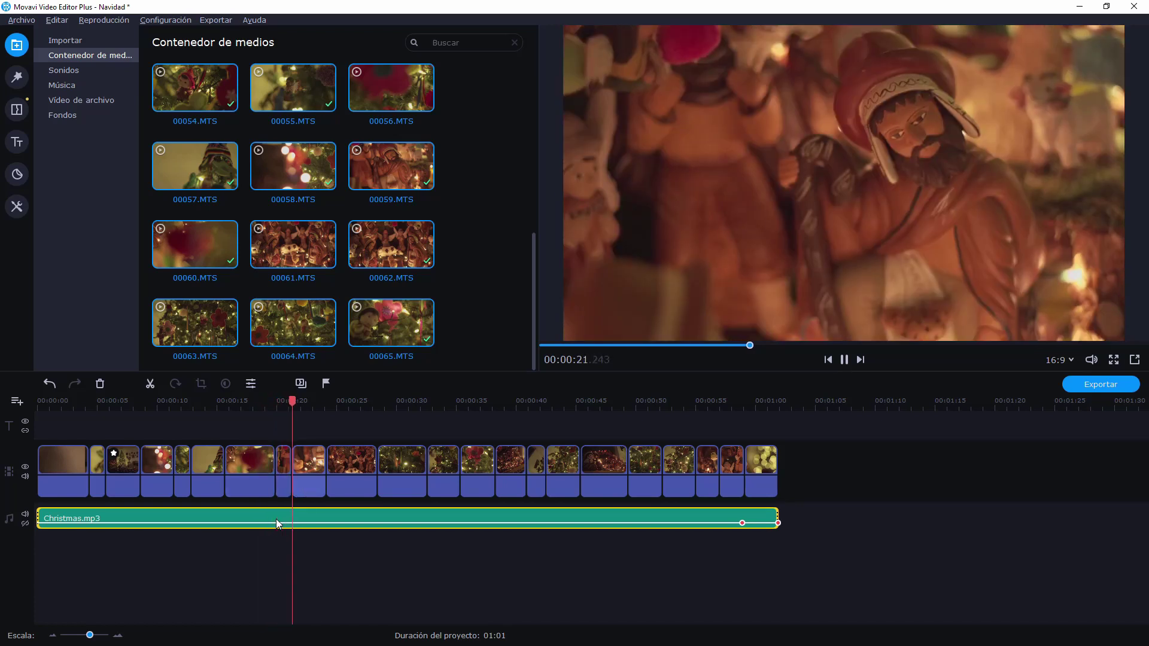
- Preview the Lente rota, Incl-despl - centro and Pop art - 4 cuadros filters
{"action": "left_click", "coordinate": [16, 84]}
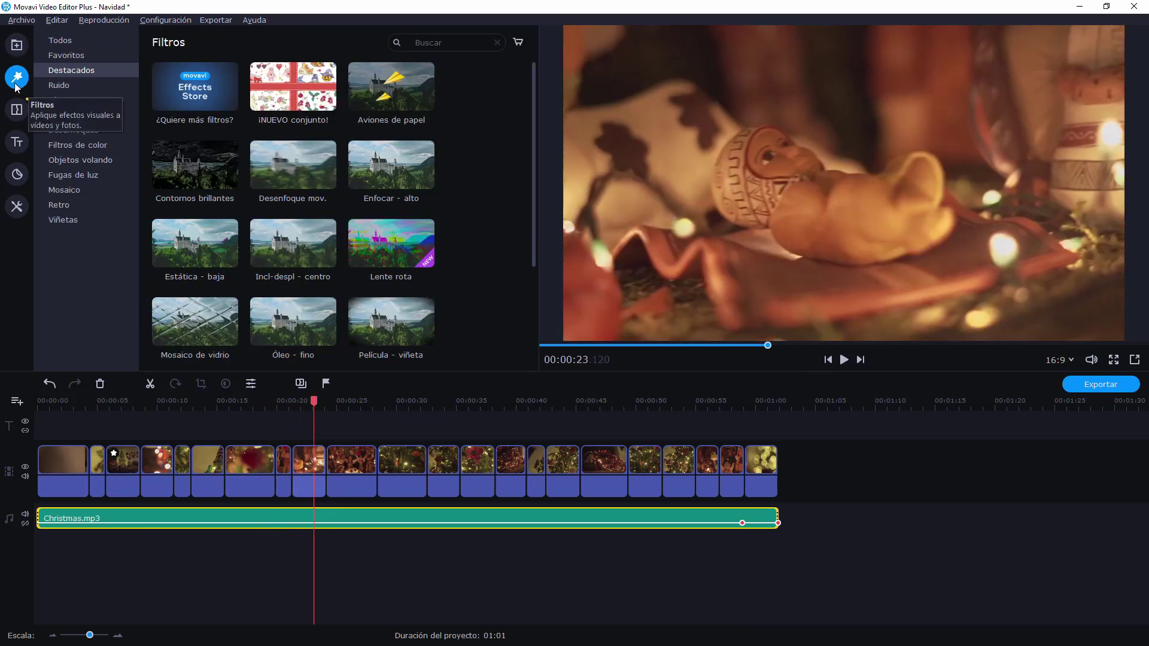
{"action": "left_click", "coordinate": [381, 251]}
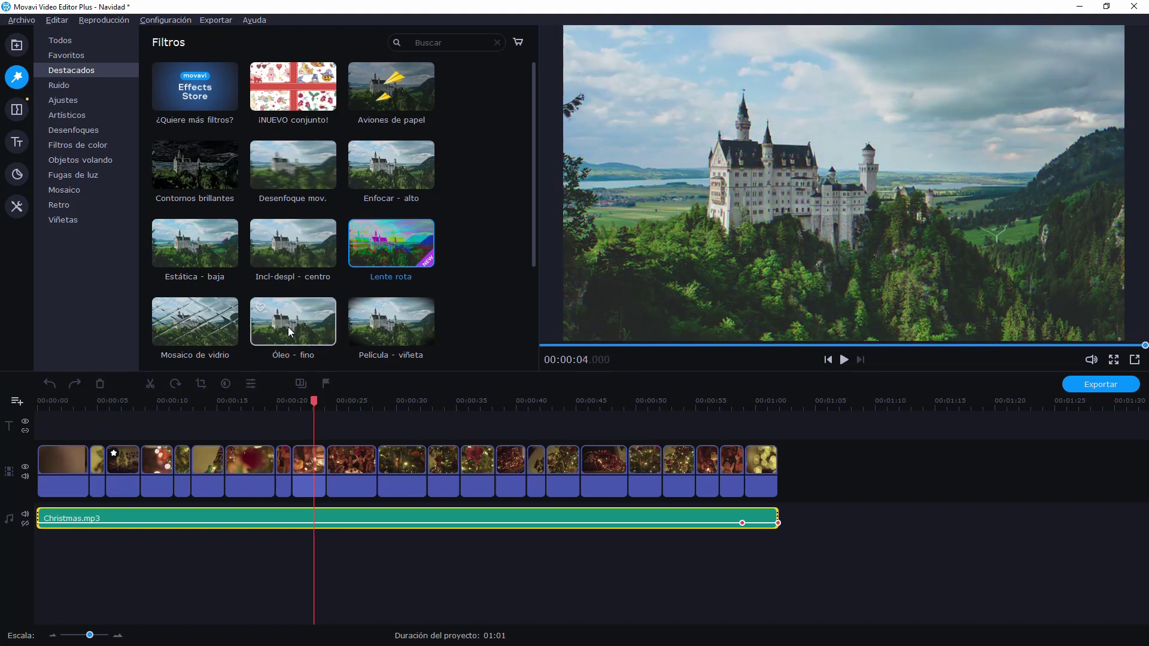
{"action": "left_click", "coordinate": [299, 239]}
{"action": "scroll", "coordinate": [419, 239], "scroll_direction": "down", "scroll_amount": 2}
{"action": "left_click", "coordinate": [181, 277]}
{"action": "left_click", "coordinate": [80, 160]}
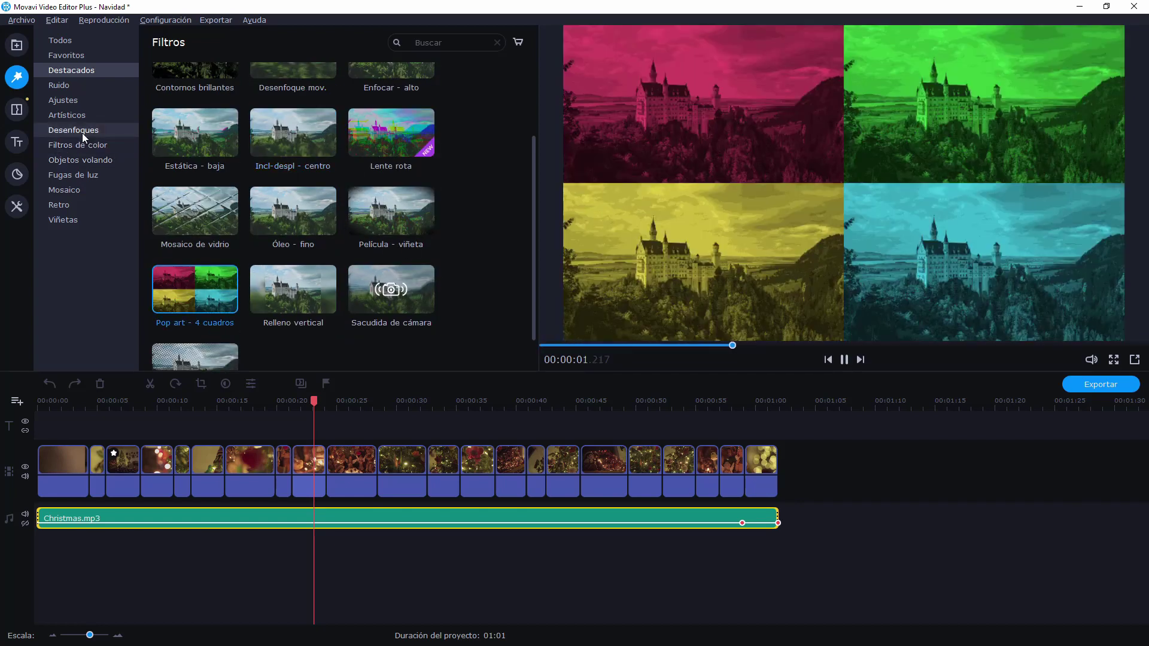
- Preview the Aviones de papel, Conejito, Cupidos, Regalos, Fantasmas and Globos flying-object filters
{"action": "left_click", "coordinate": [192, 108]}
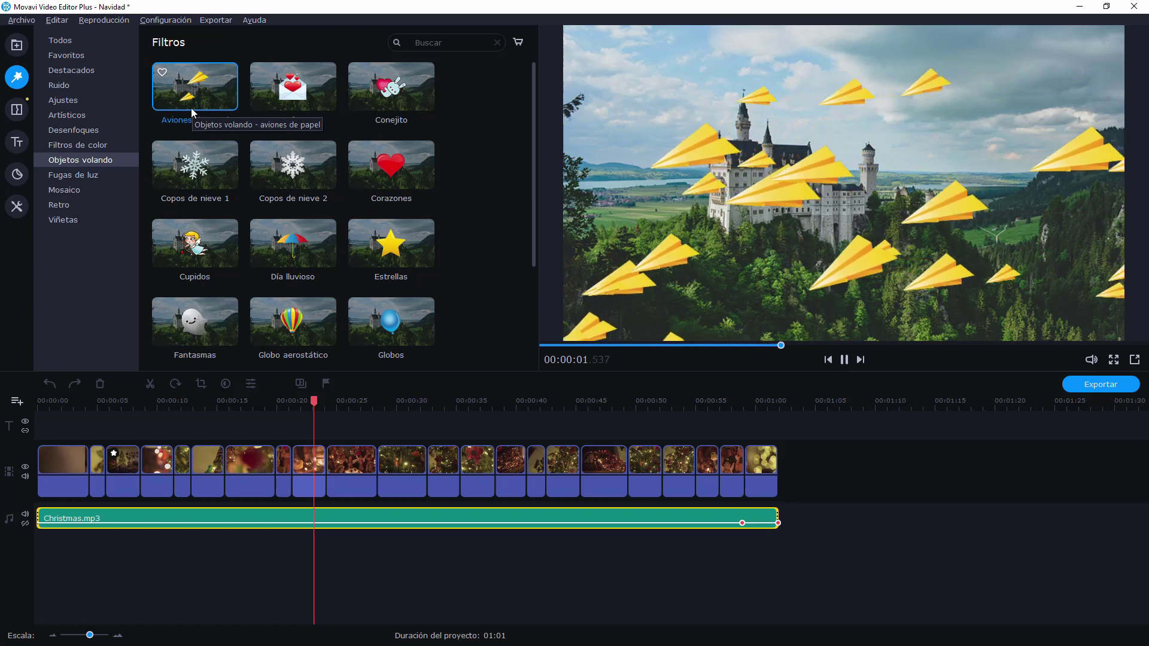
{"action": "left_click", "coordinate": [412, 95]}
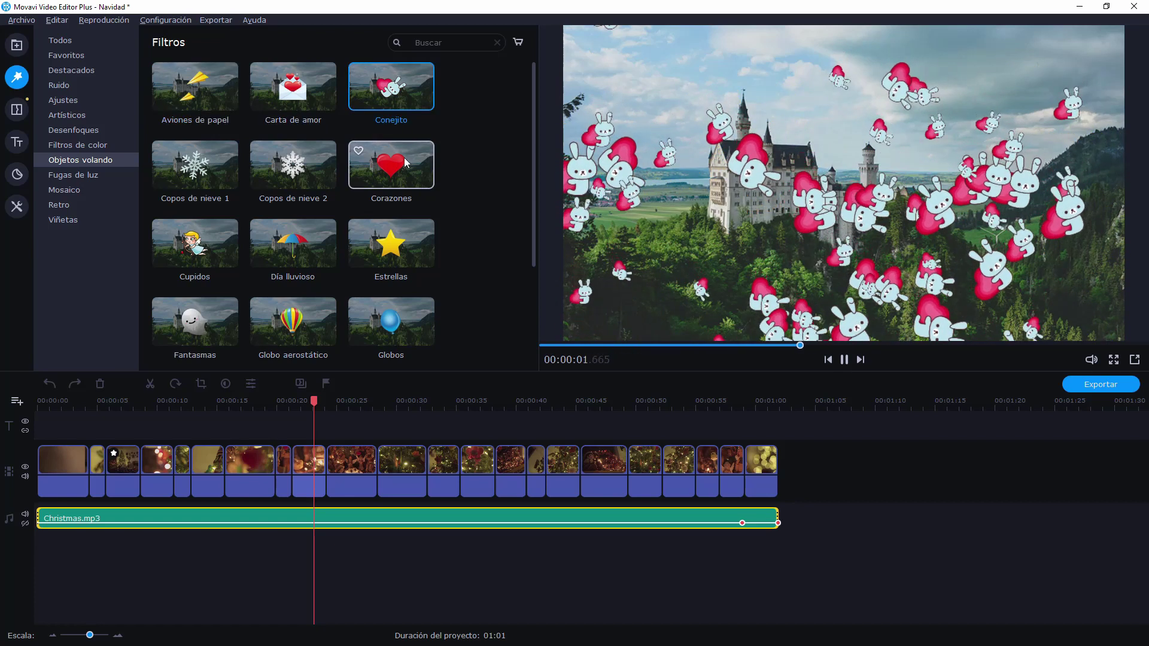
{"action": "left_click", "coordinate": [206, 239]}
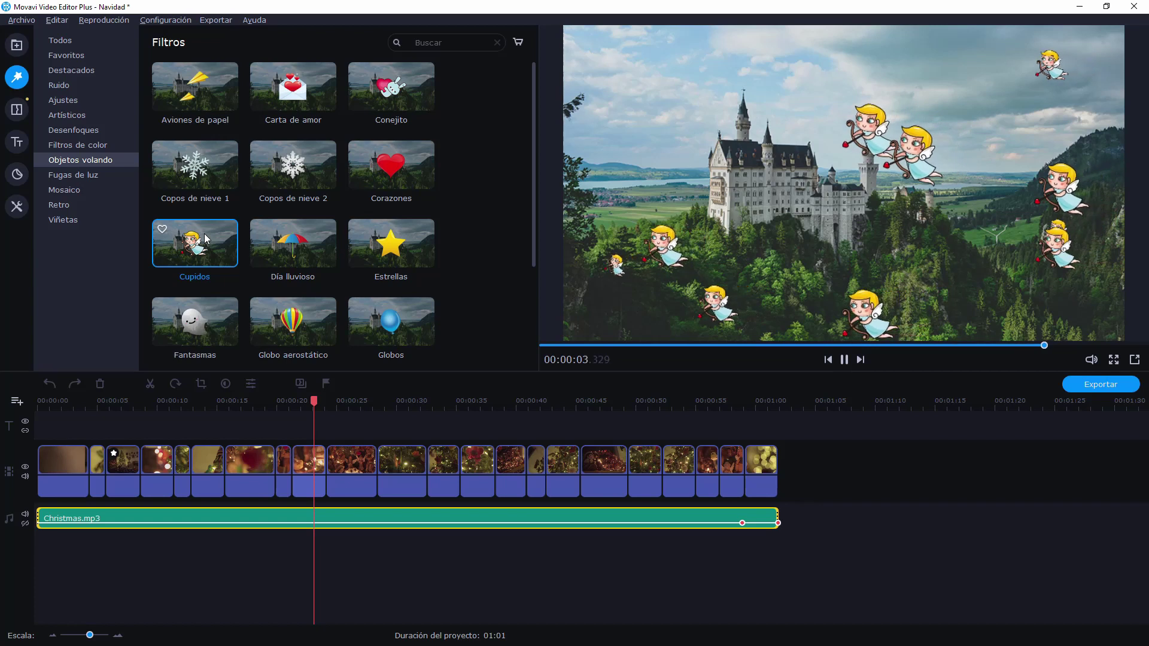
{"action": "scroll", "coordinate": [205, 239], "scroll_direction": "down", "scroll_amount": 2}
{"action": "left_click", "coordinate": [327, 241]}
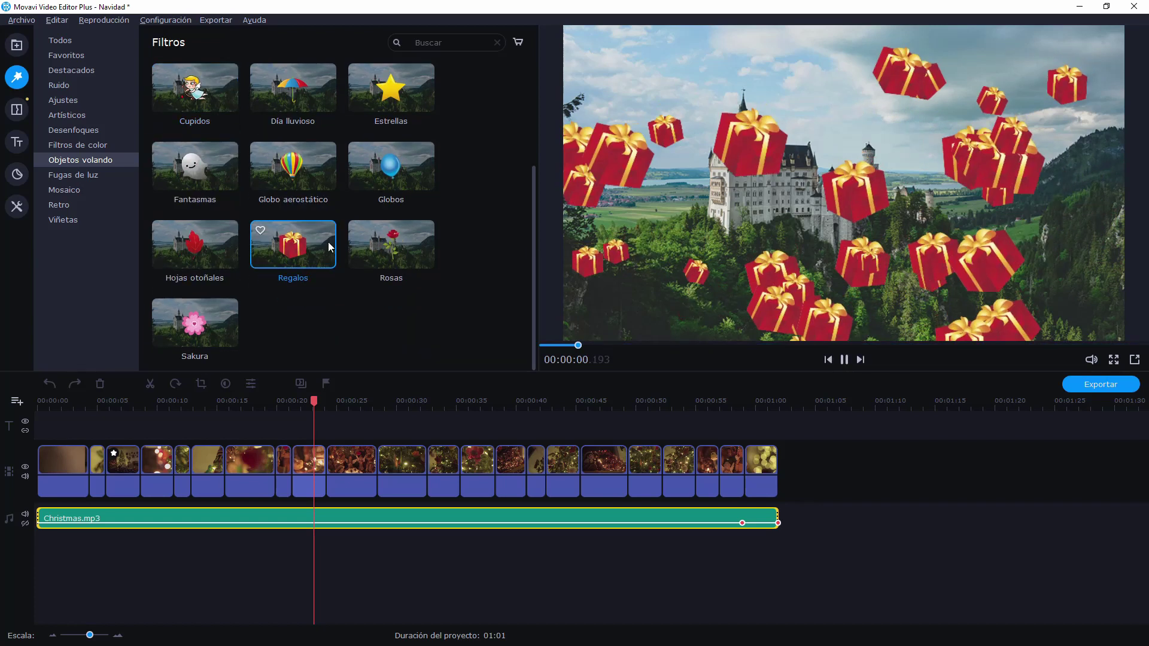
{"action": "left_click", "coordinate": [193, 182]}
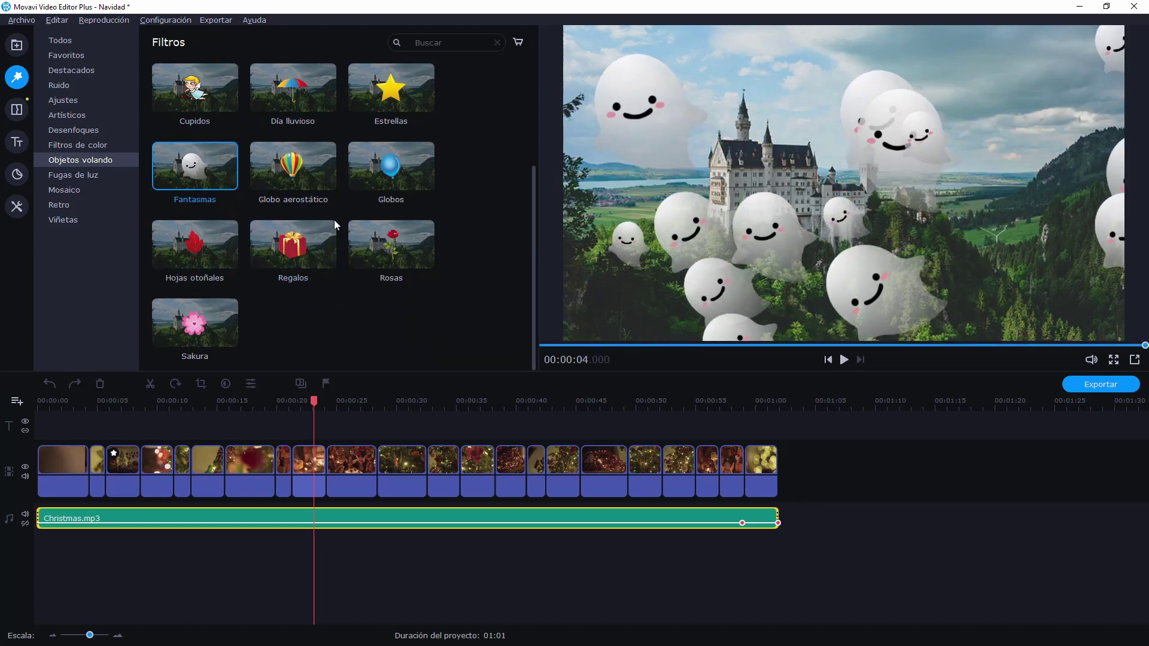
{"action": "left_click", "coordinate": [378, 190]}
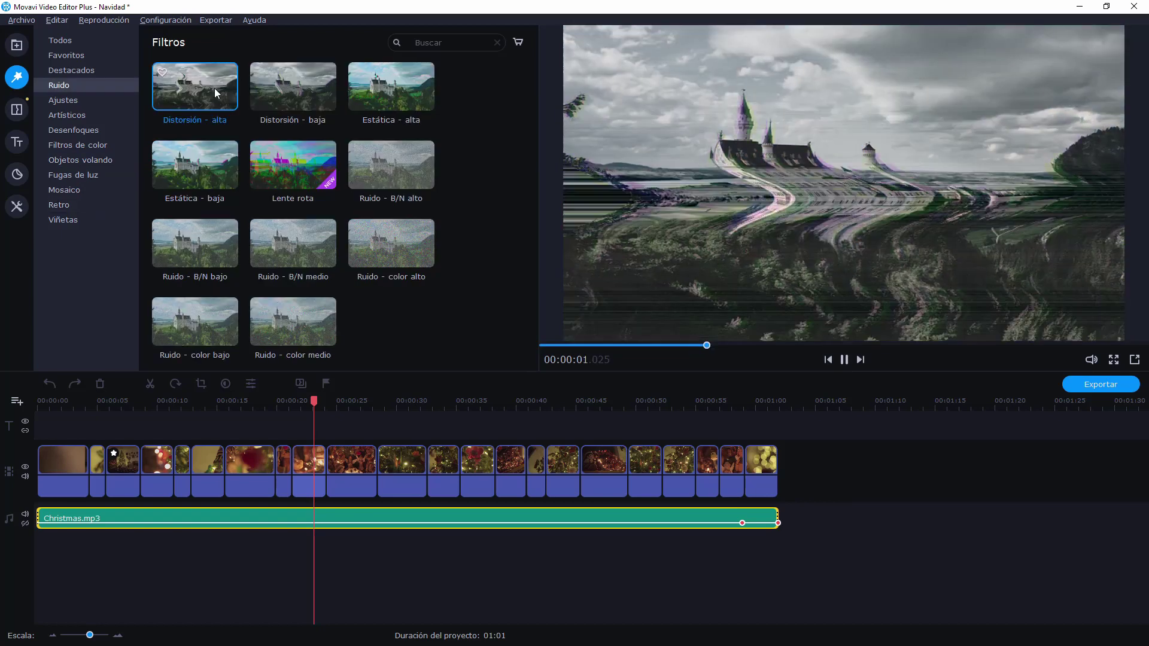
- Preview the Distorsión - baja and Estática - baja noise filters and the Matriz - pequeña transition
{"action": "left_click", "coordinate": [307, 91]}
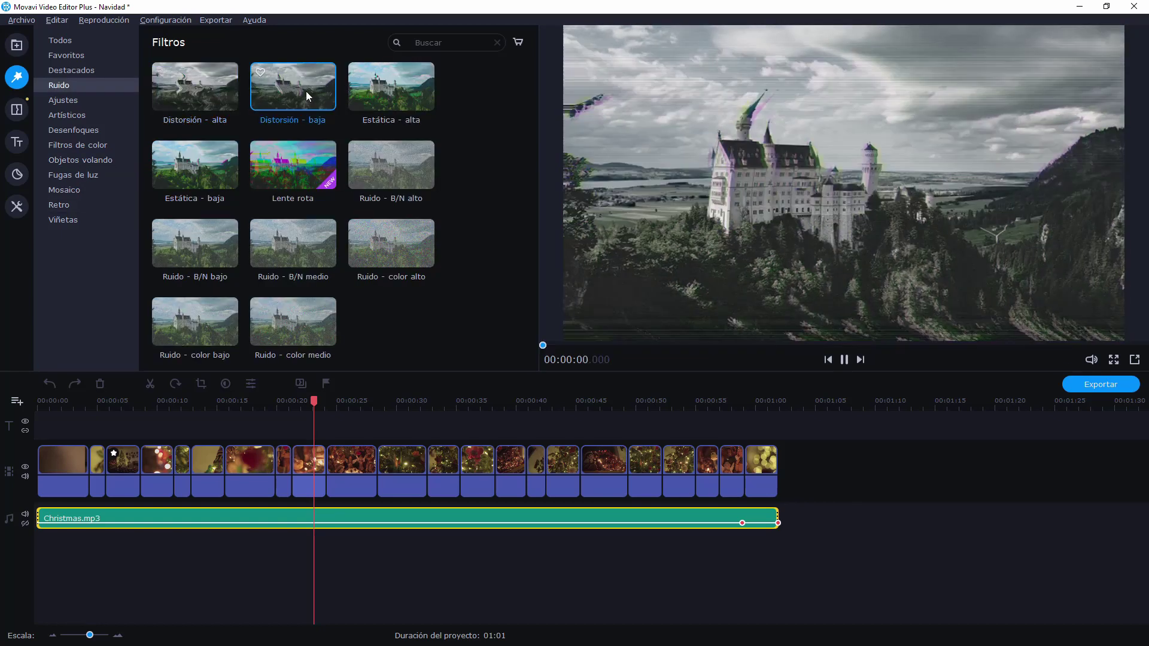
{"action": "left_click", "coordinate": [210, 179]}
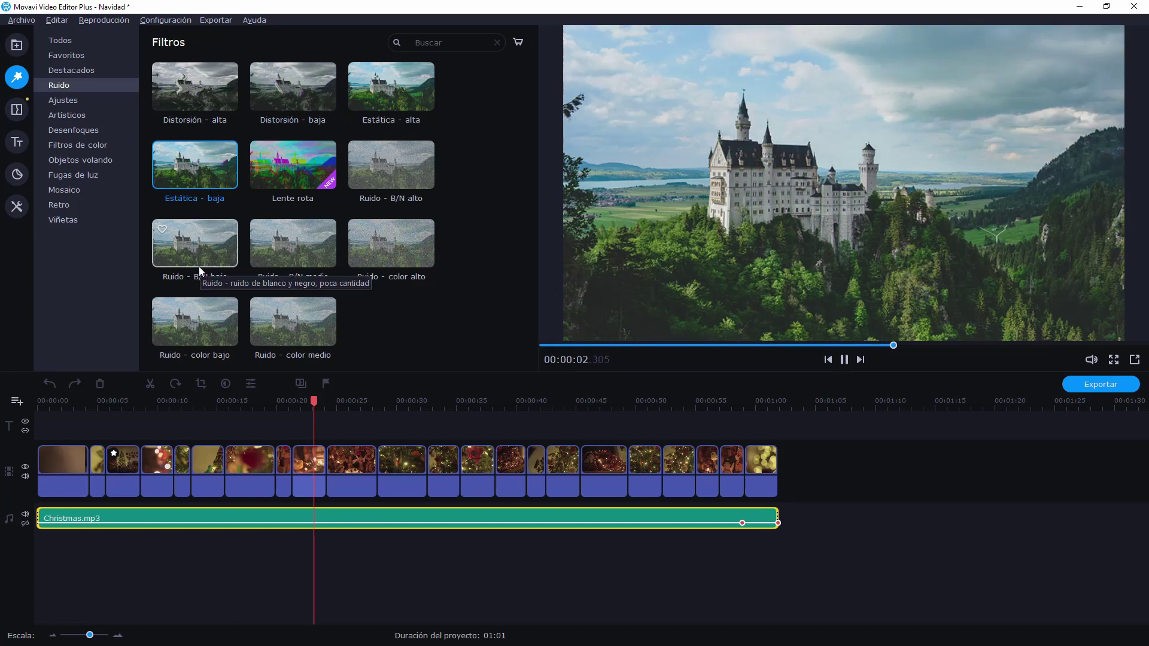
{"action": "left_click", "coordinate": [17, 110]}
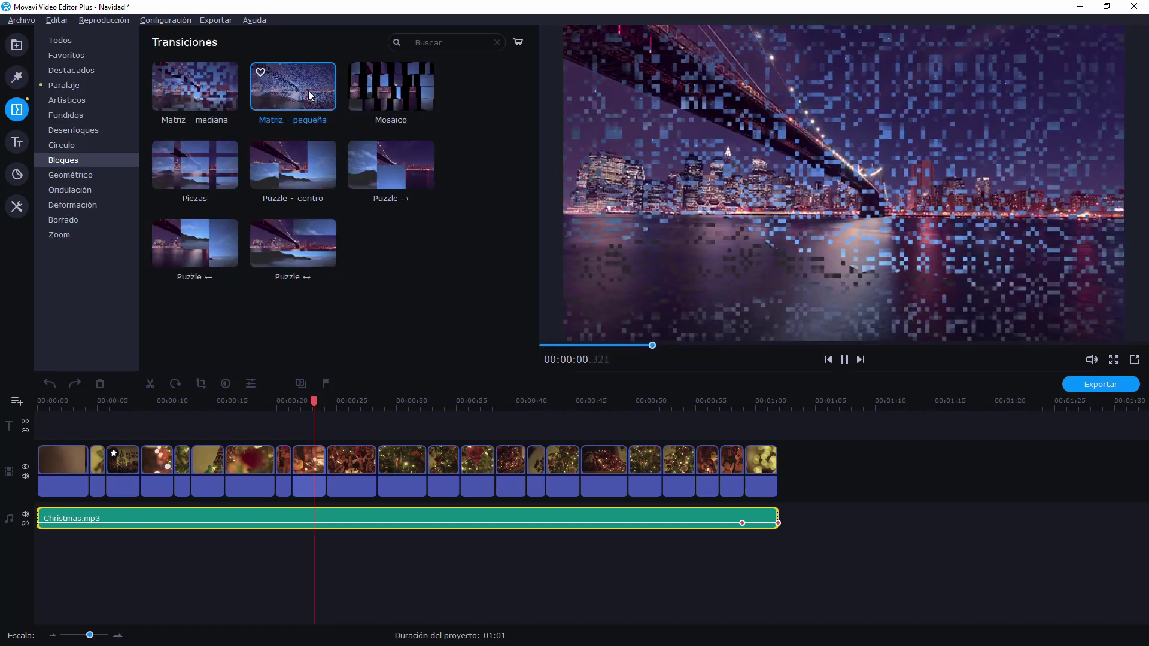
- Preview the Moderno - Círculo title and add it at the start of the title track
{"action": "left_click", "coordinate": [18, 144]}
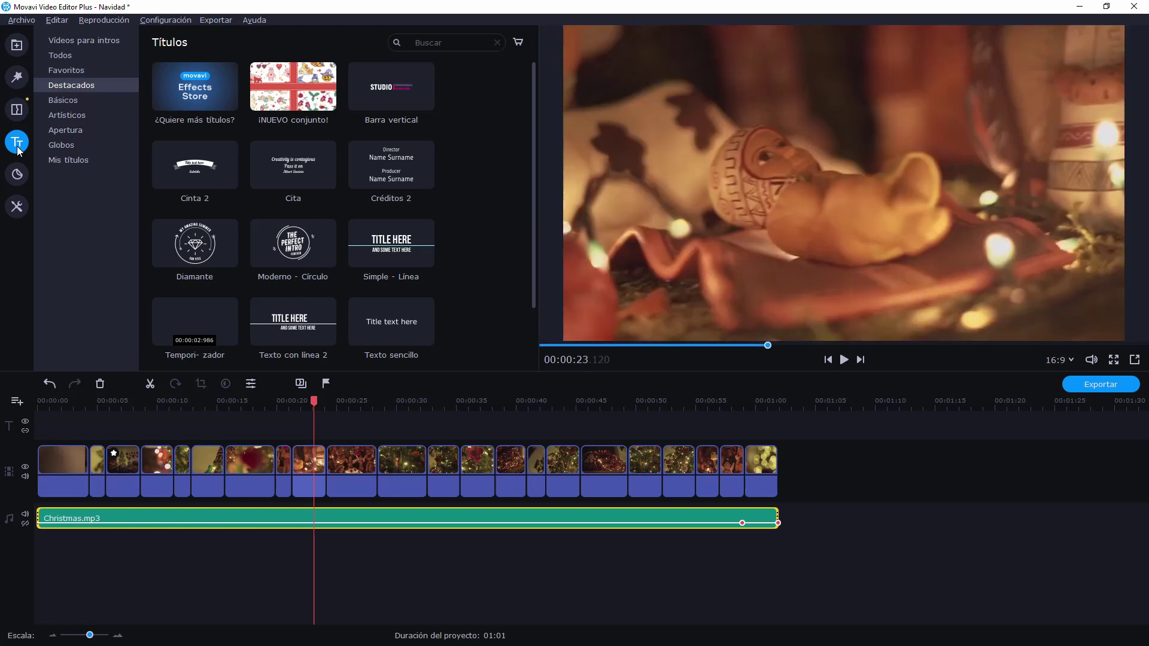
{"action": "left_click", "coordinate": [303, 256]}
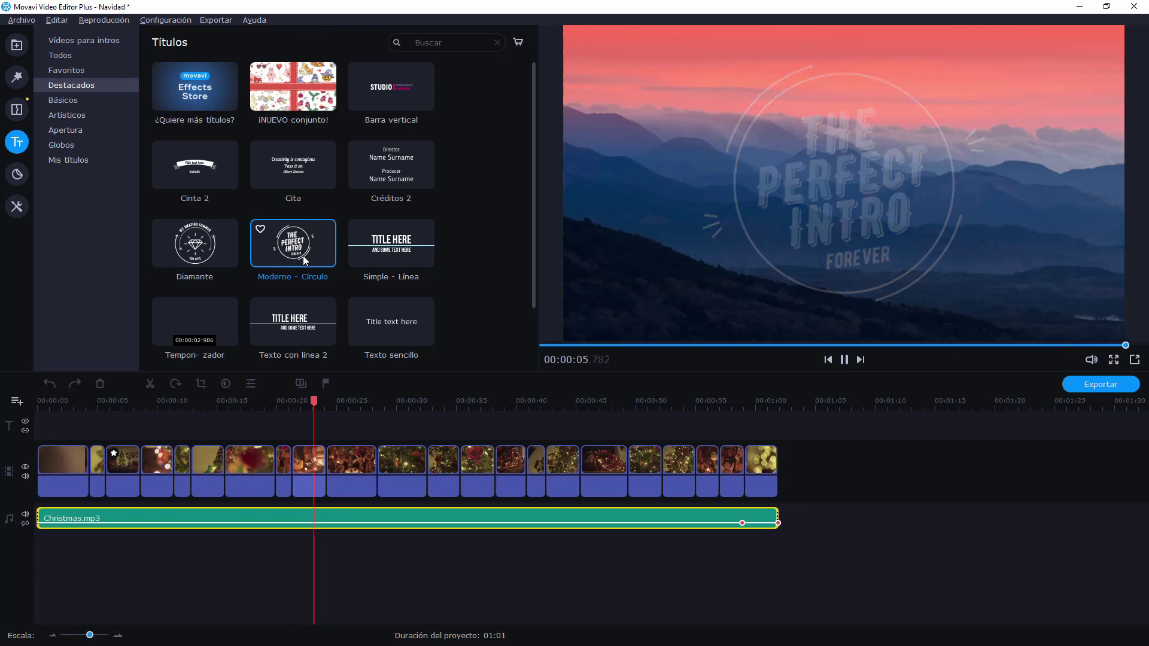
{"action": "left_click_drag", "start_coordinate": [309, 253], "coordinate": [37, 425]}
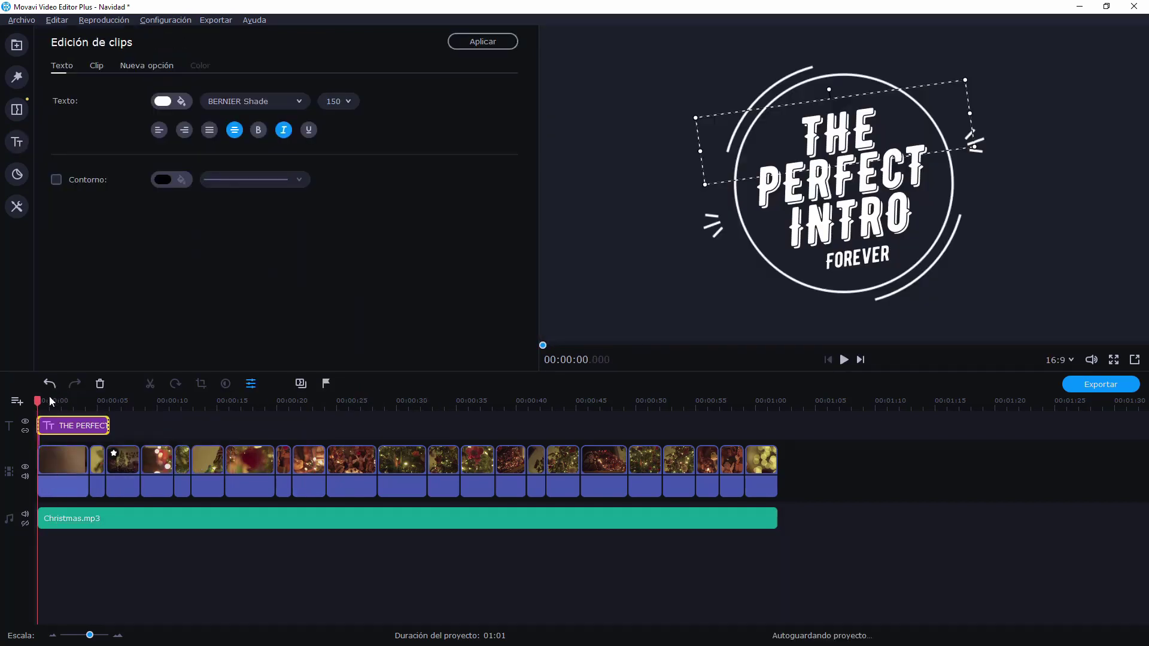
- Replace the circular title's text with FELIZ NAVIDAD A TODOS and its small bottom line with 2019
{"action": "double_click", "coordinate": [837, 133]}
{"action": "type", "text": "feliz"}
{"action": "double_click", "coordinate": [842, 182]}
{"action": "type", "text": "nav"}
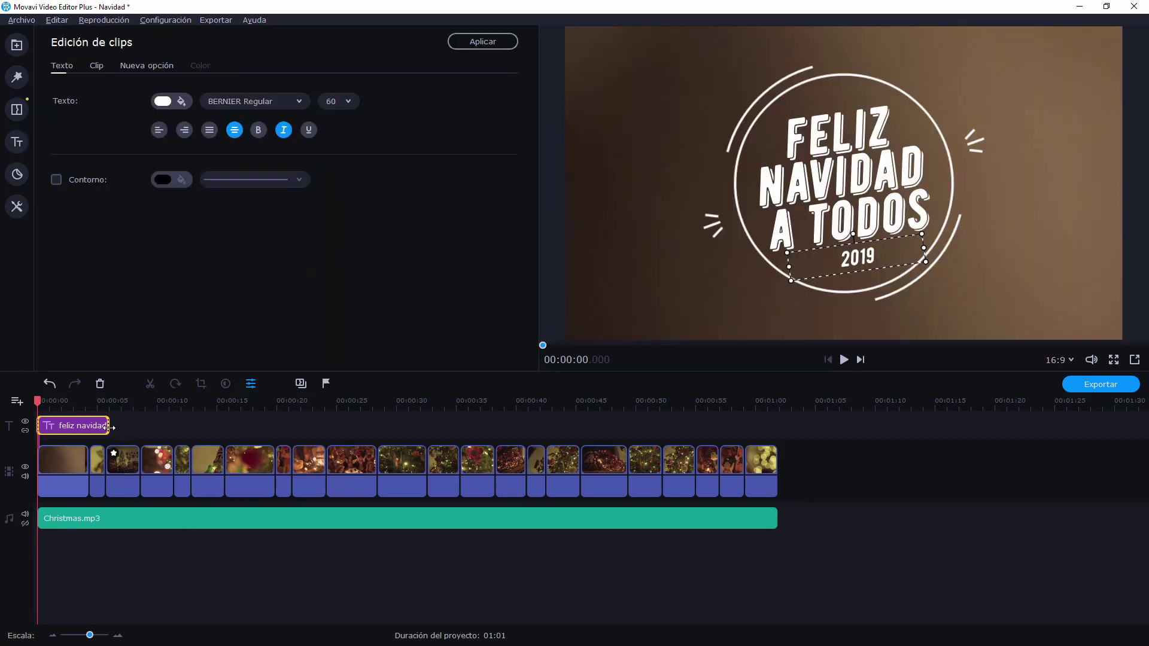
- Shorten the title to end with the first video clip and play it back from the beginning
{"action": "left_click_drag", "start_coordinate": [111, 427], "coordinate": [89, 426]}
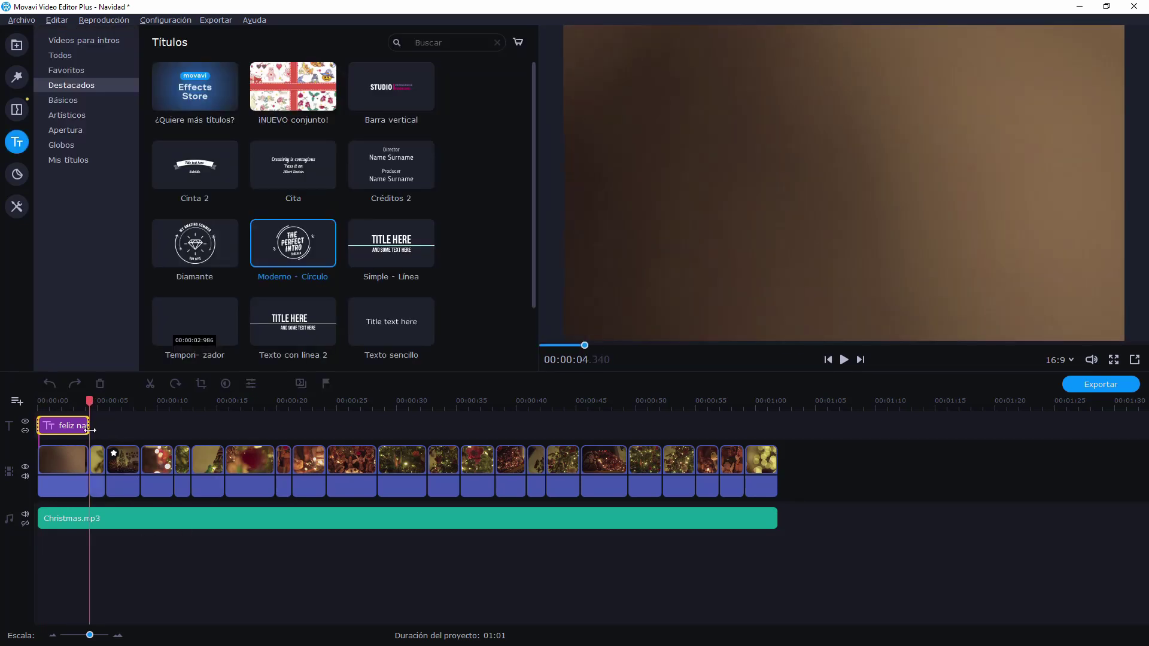
{"action": "left_click", "coordinate": [42, 408]}
{"action": "key", "text": "space"}
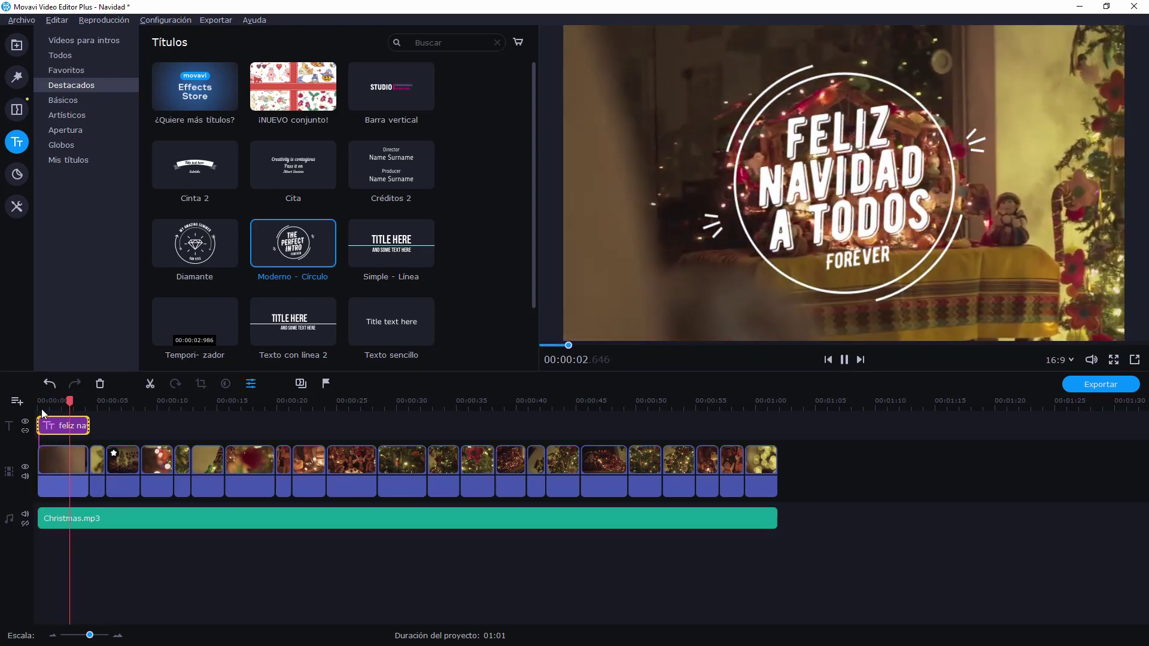
{"action": "key", "text": "space"}
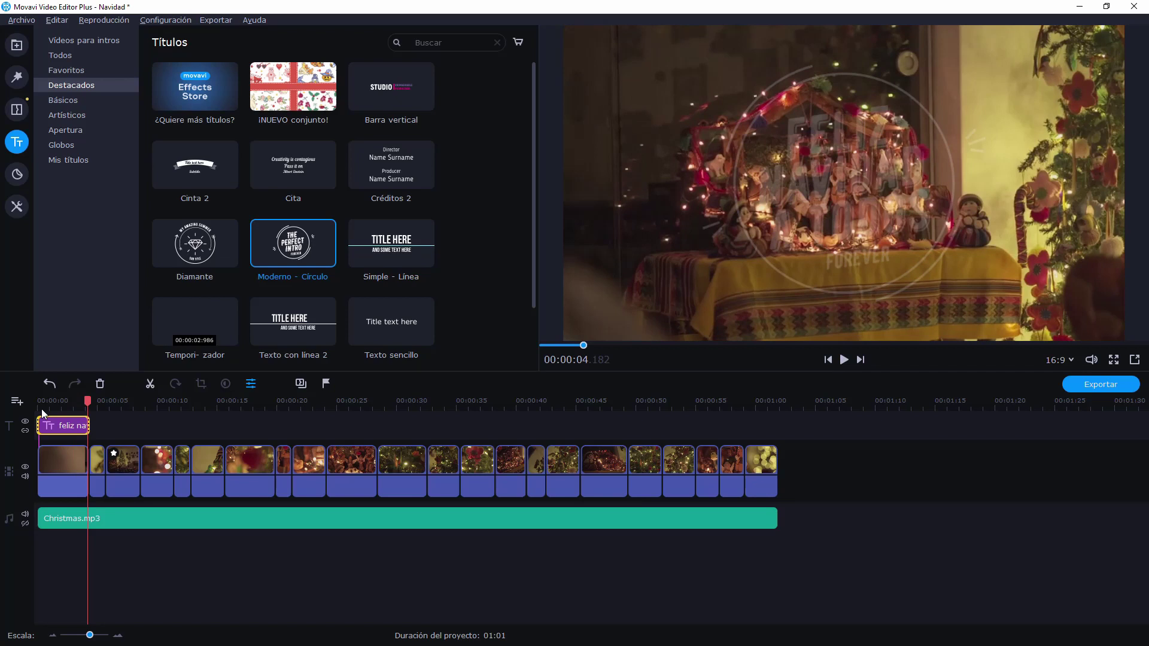
- Preview the Western and Texto con línea 2 titles and the basic Desplazar arriba title, checking the other title categories
{"action": "scroll", "coordinate": [167, 322], "scroll_direction": "down", "scroll_amount": 2}
{"action": "left_click", "coordinate": [167, 322]}
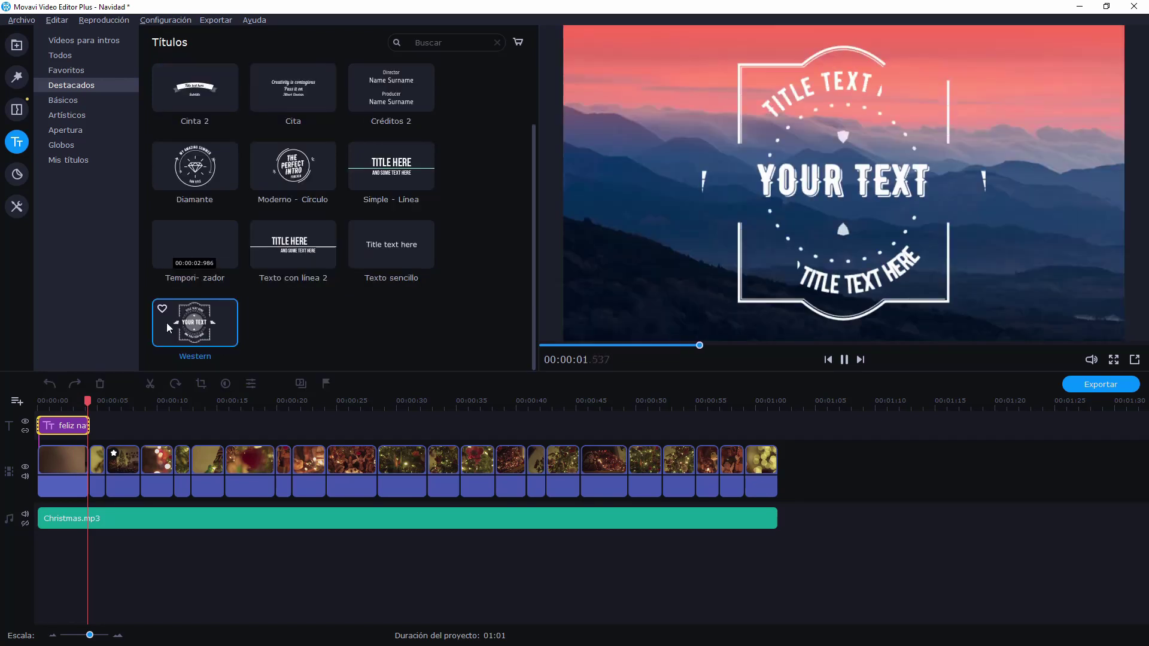
{"action": "left_click", "coordinate": [285, 247]}
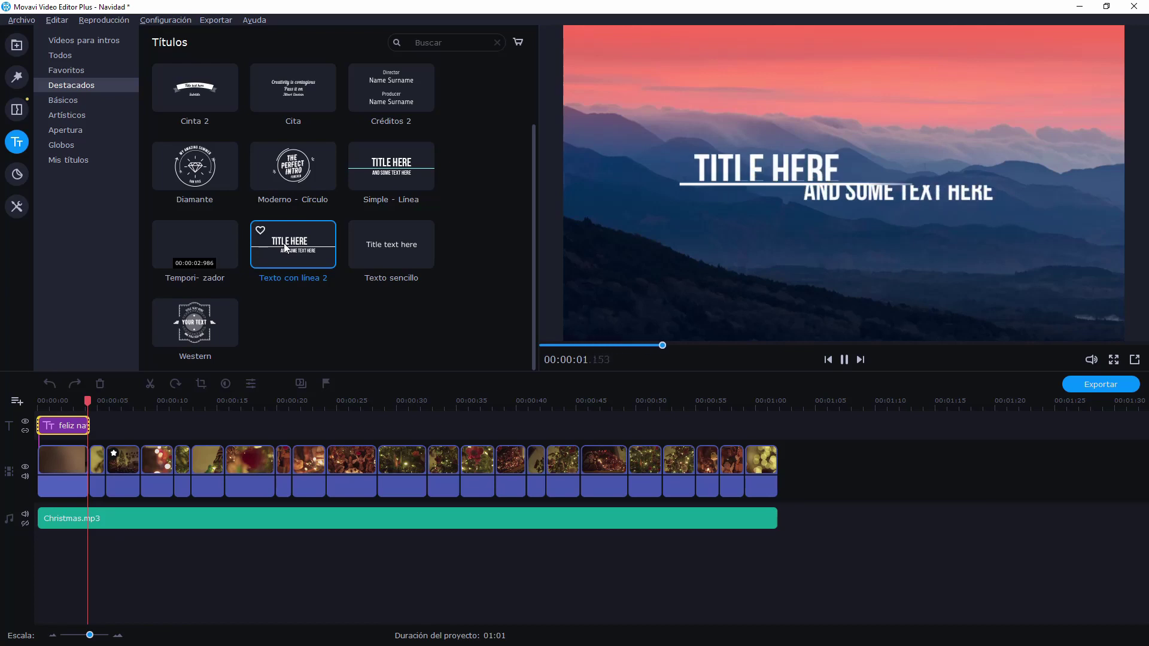
{"action": "left_click", "coordinate": [76, 160]}
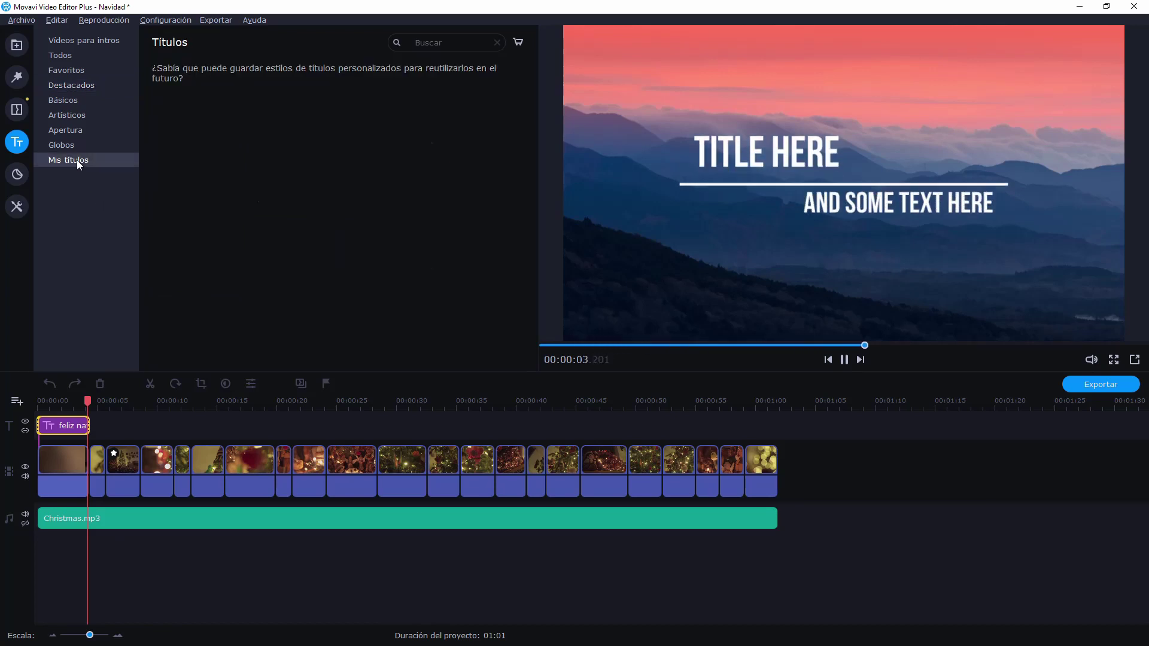
{"action": "left_click", "coordinate": [67, 143]}
{"action": "left_click", "coordinate": [63, 100]}
{"action": "left_click", "coordinate": [386, 323]}
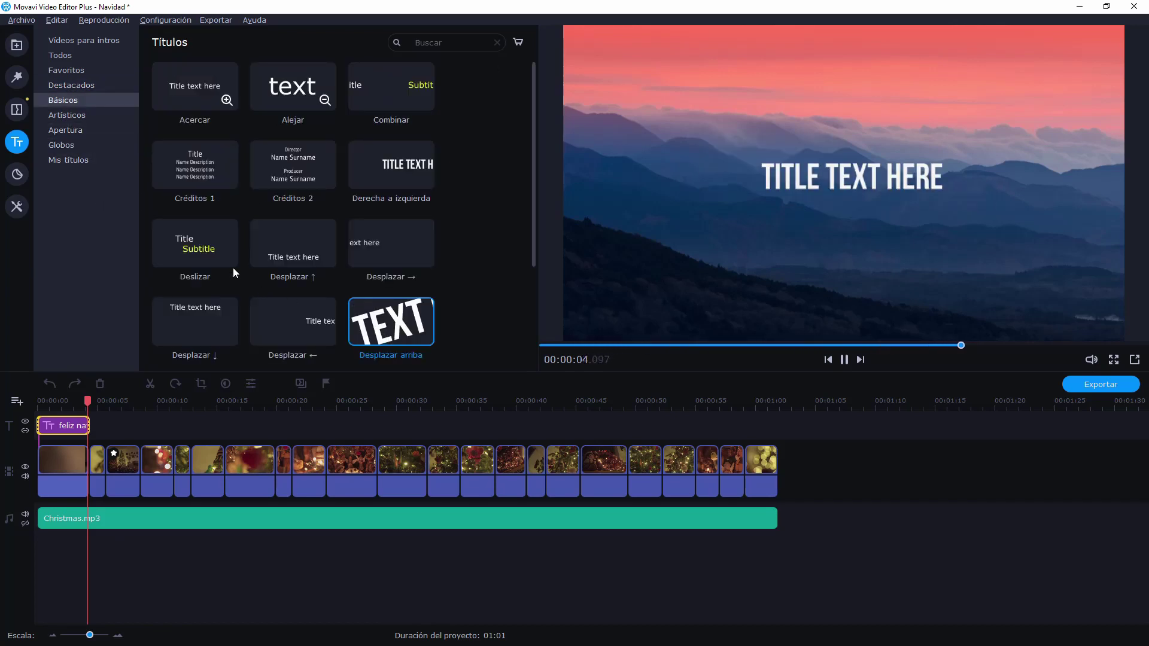
- Preview the Elipse animada, Dos corazones and Globo stickers
{"action": "left_click", "coordinate": [12, 176]}
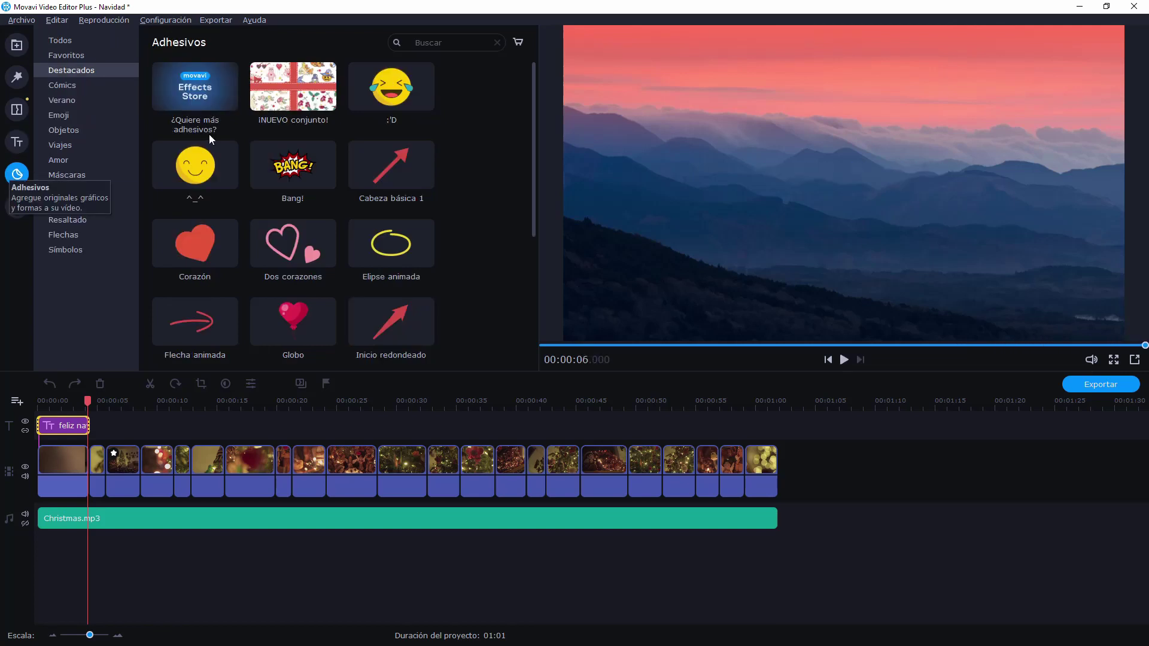
{"action": "left_click", "coordinate": [372, 256]}
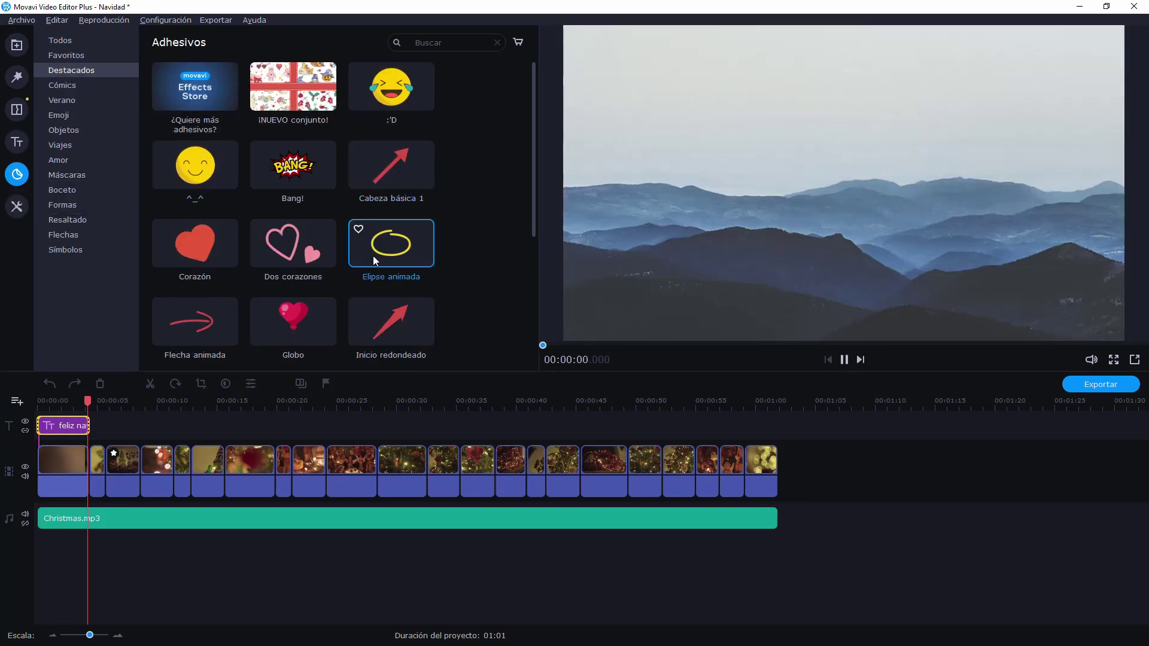
{"action": "left_click", "coordinate": [310, 257]}
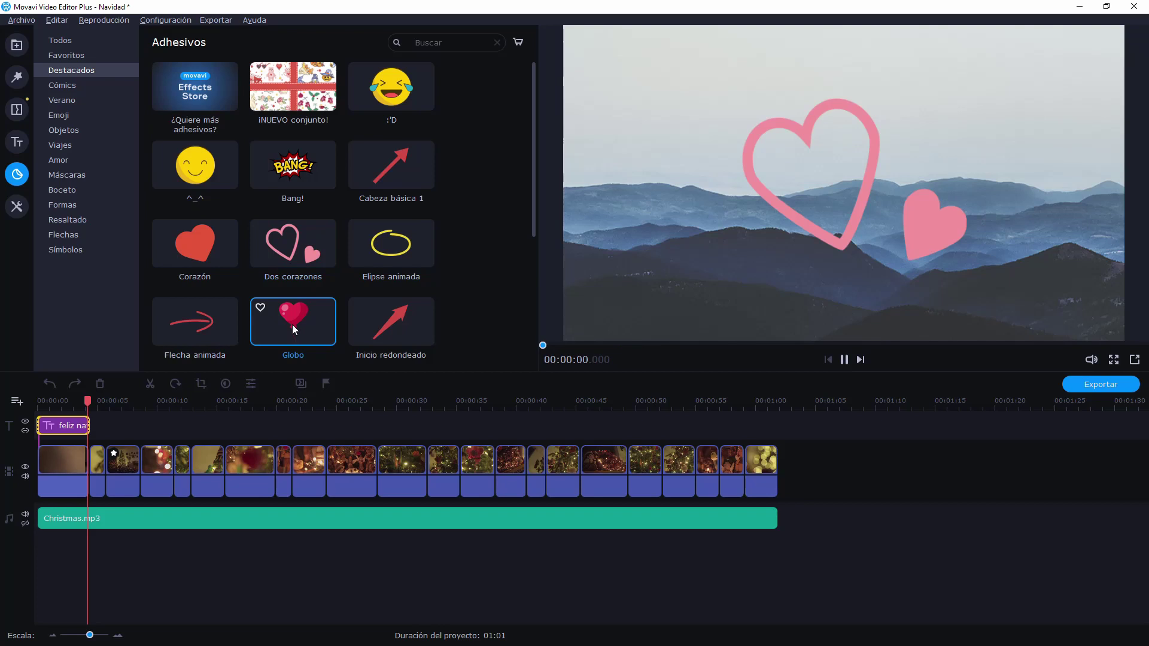
- Add the Flecha animada sticker to the title track at about 00:00:12 and shrink it in the frame
{"action": "left_click", "coordinate": [203, 328]}
{"action": "left_click_drag", "start_coordinate": [202, 328], "coordinate": [181, 410]}
{"action": "left_click", "coordinate": [206, 398]}
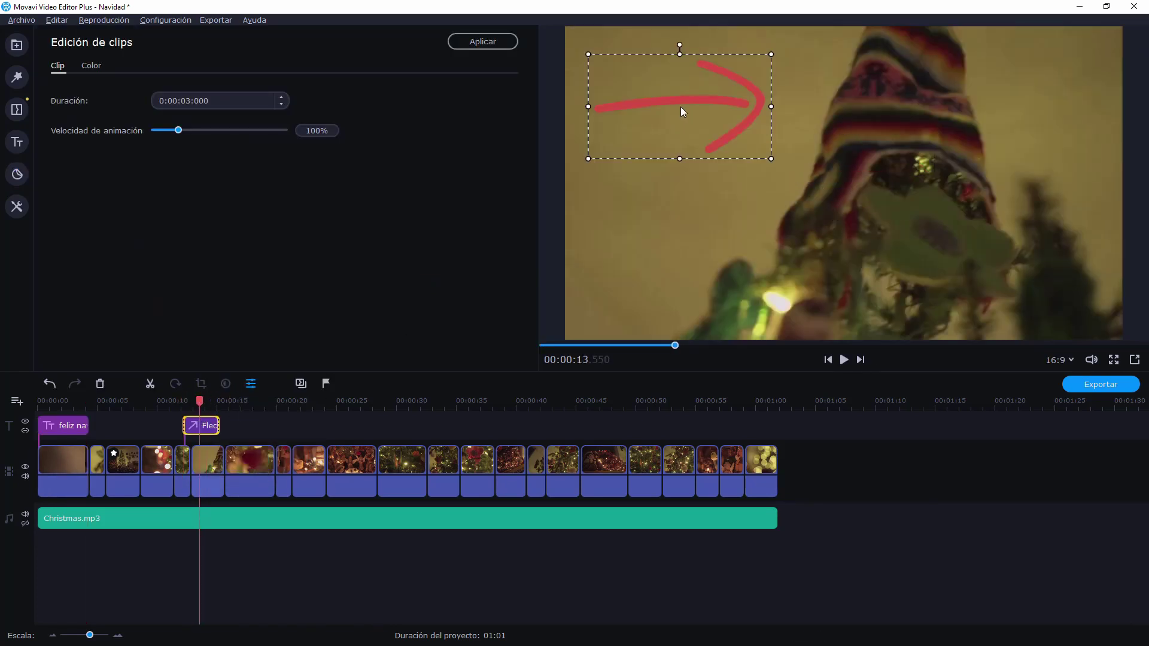
{"action": "left_click_drag", "start_coordinate": [771, 52], "coordinate": [692, 146]}
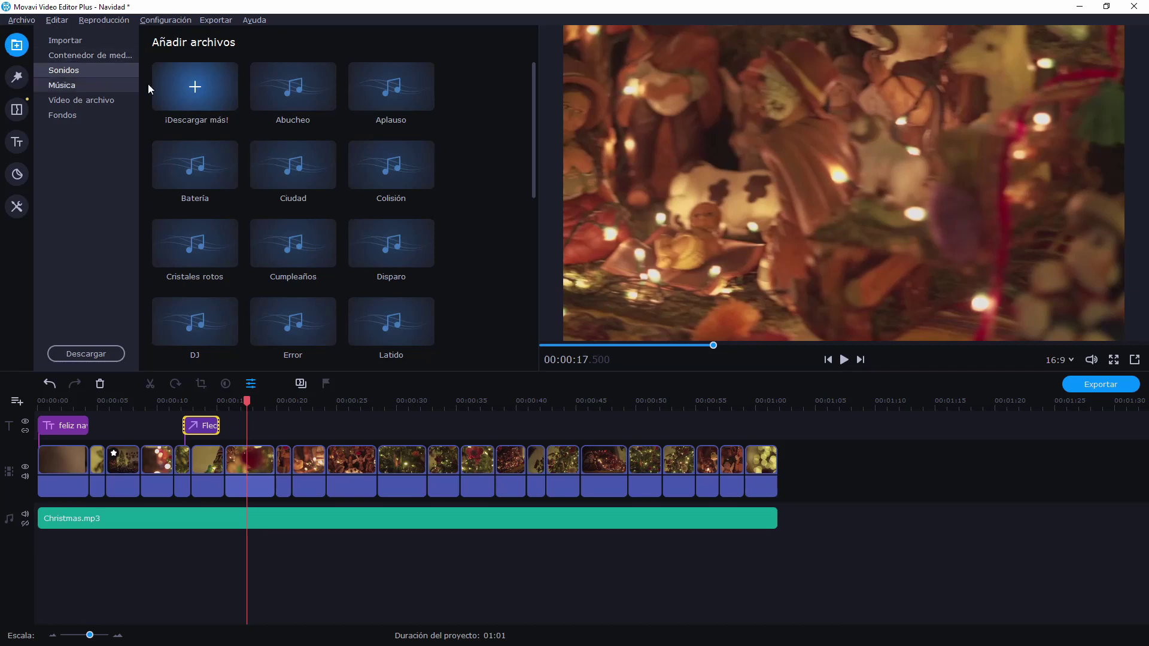
- Preview the Ciudad, Cumpleaños, Colisión, Cristales rotos, DJ and Error sound effects
{"action": "left_click", "coordinate": [292, 172]}
{"action": "left_click", "coordinate": [301, 243]}
{"action": "left_click", "coordinate": [399, 174]}
{"action": "left_click", "coordinate": [224, 253]}
{"action": "left_click", "coordinate": [205, 315]}
{"action": "left_click", "coordinate": [310, 322]}
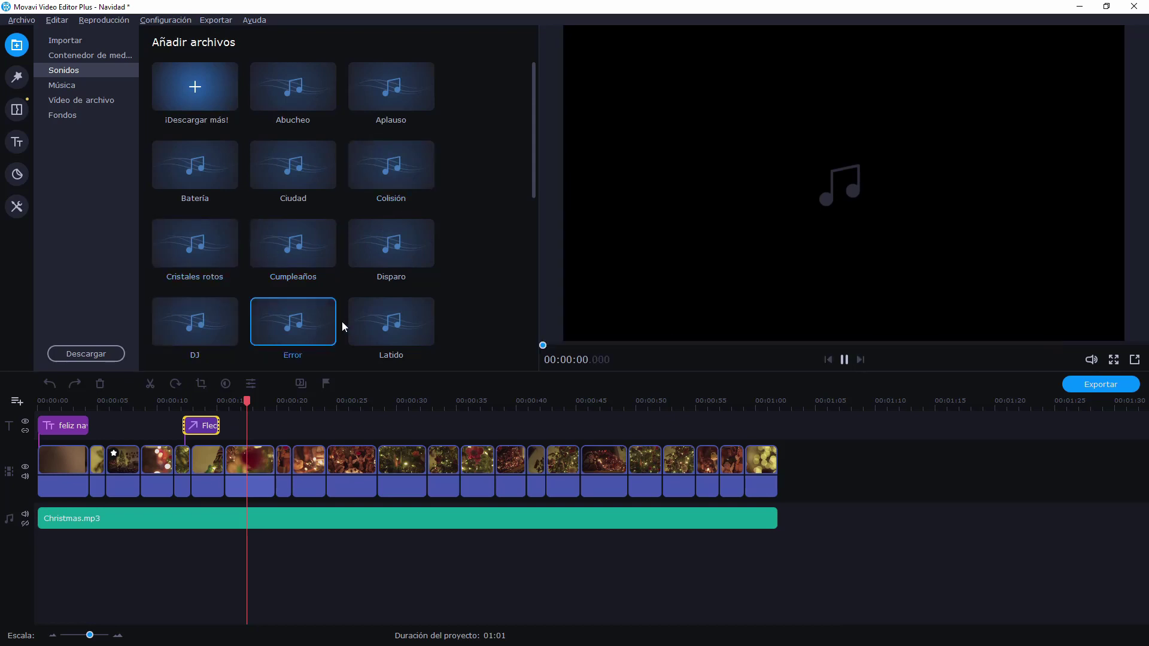
- Preview further sound effects, including Latido, Lluvia and Ohhhh
{"action": "scroll", "coordinate": [358, 314], "scroll_direction": "down", "scroll_amount": 3}
{"action": "left_click", "coordinate": [402, 198]}
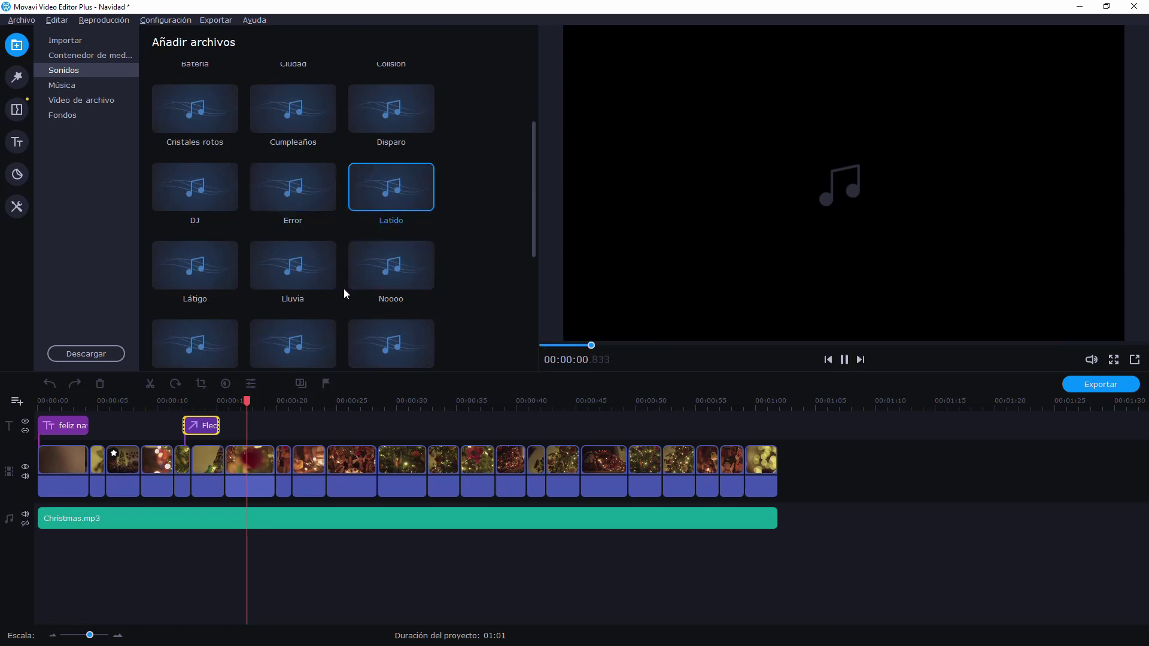
{"action": "left_click", "coordinate": [293, 278]}
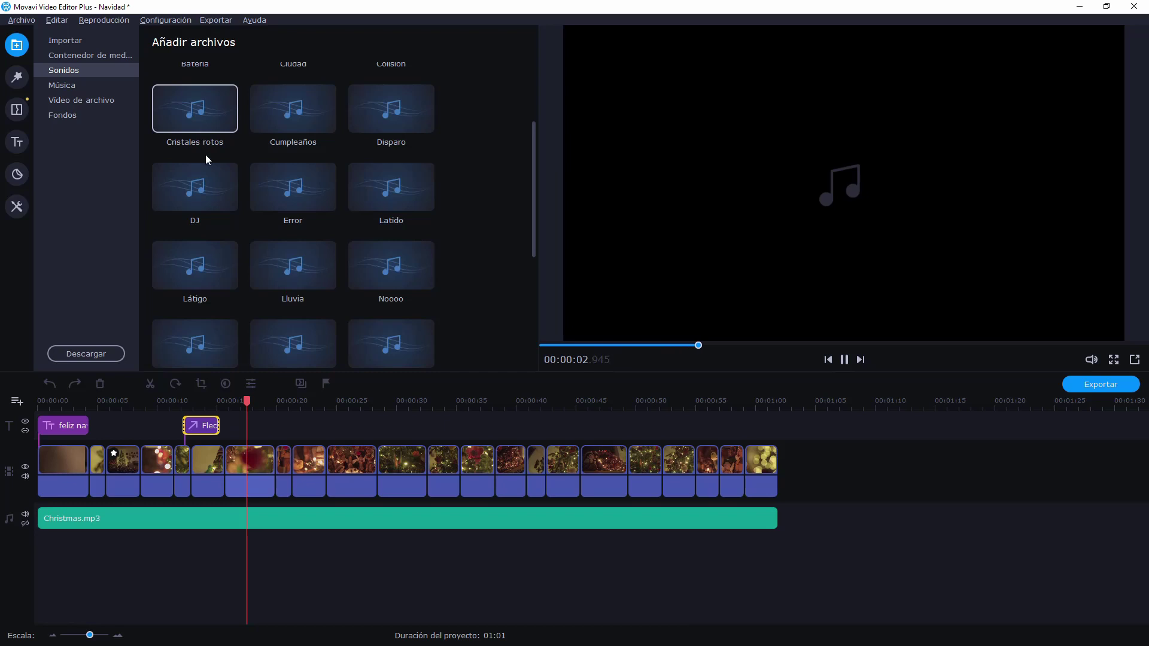
{"action": "scroll", "coordinate": [205, 149], "scroll_direction": "up", "scroll_amount": 2}
{"action": "left_click", "coordinate": [323, 114]}
{"action": "scroll", "coordinate": [335, 155], "scroll_direction": "down", "scroll_amount": 2}
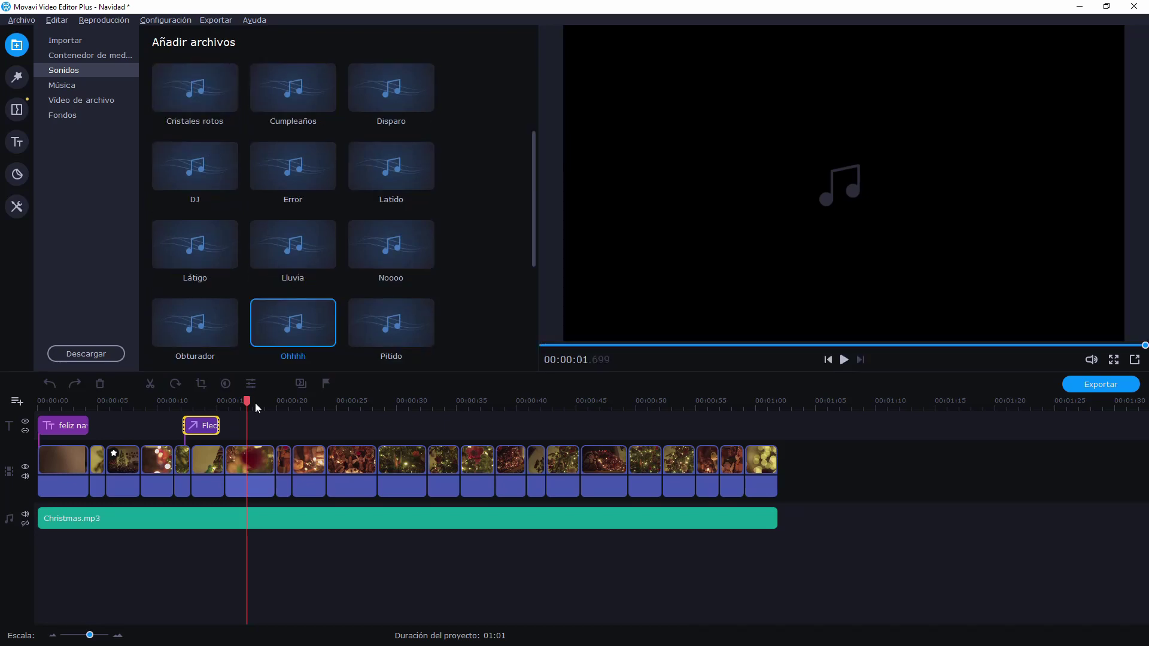
- Browse the built-in music and preview the Cuenta atrás 1 and Cámara stock videos
{"action": "left_click", "coordinate": [72, 86]}
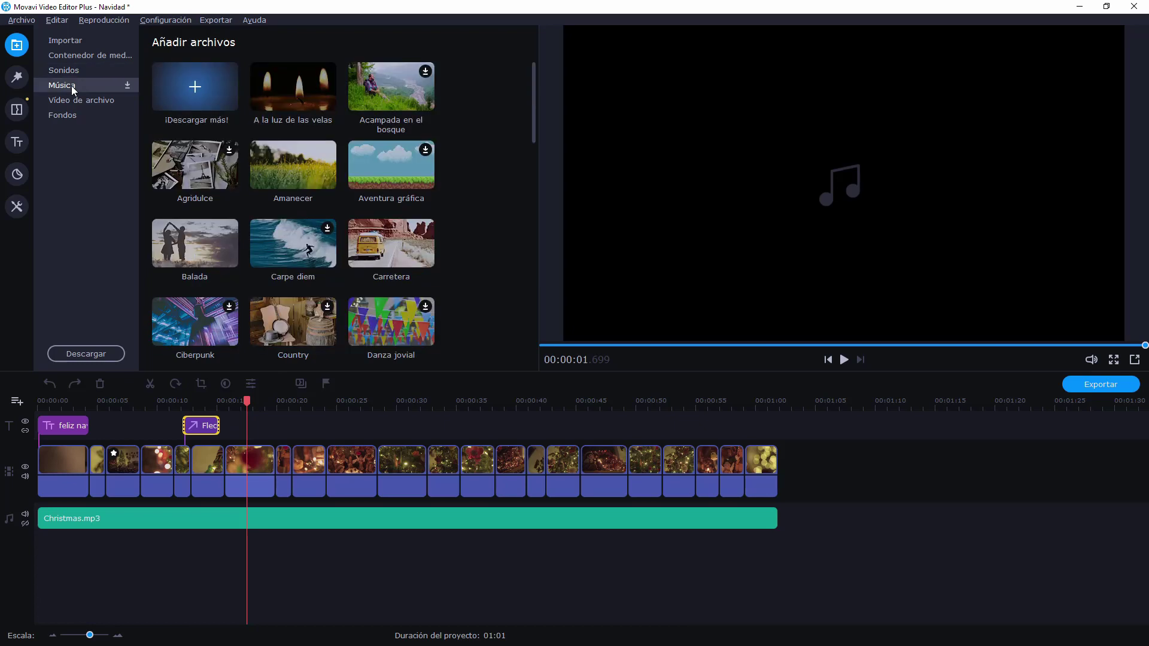
{"action": "mouse_move", "coordinate": [536, 58]}
{"action": "left_mouse_down"}
{"action": "mouse_move", "coordinate": [536, 292]}
{"action": "mouse_move", "coordinate": [534, 43]}
{"action": "left_mouse_up"}
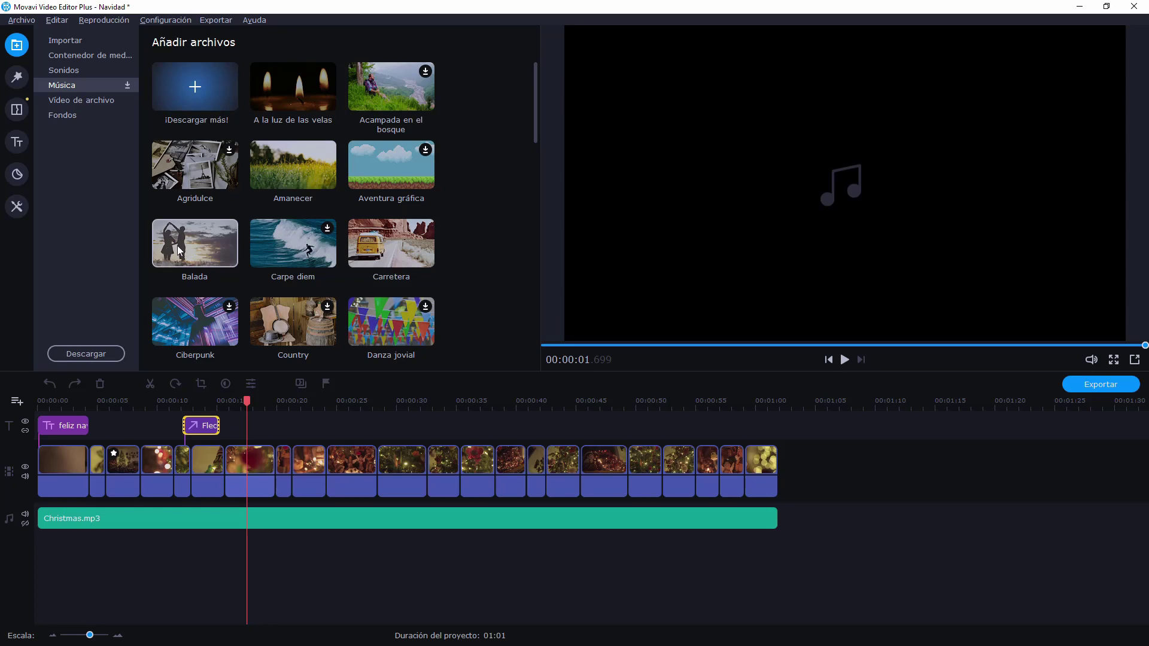
{"action": "left_click", "coordinate": [81, 100]}
{"action": "left_click", "coordinate": [316, 165]}
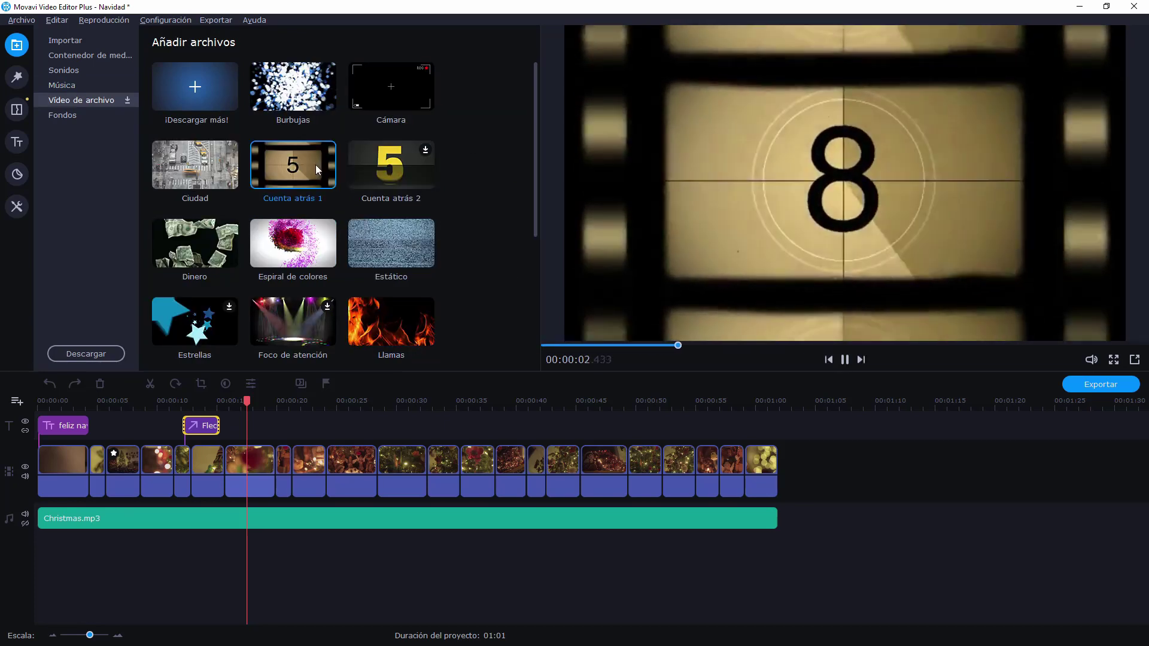
{"action": "left_click", "coordinate": [390, 86]}
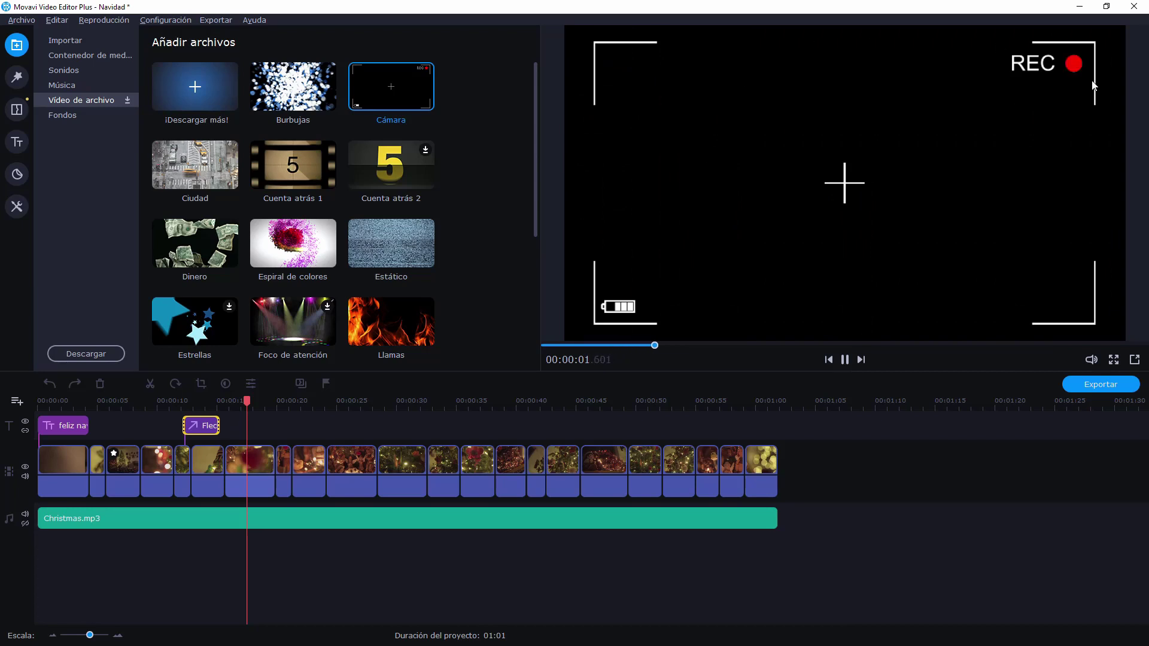
{"action": "left_click_drag", "start_coordinate": [536, 88], "coordinate": [540, 220]}
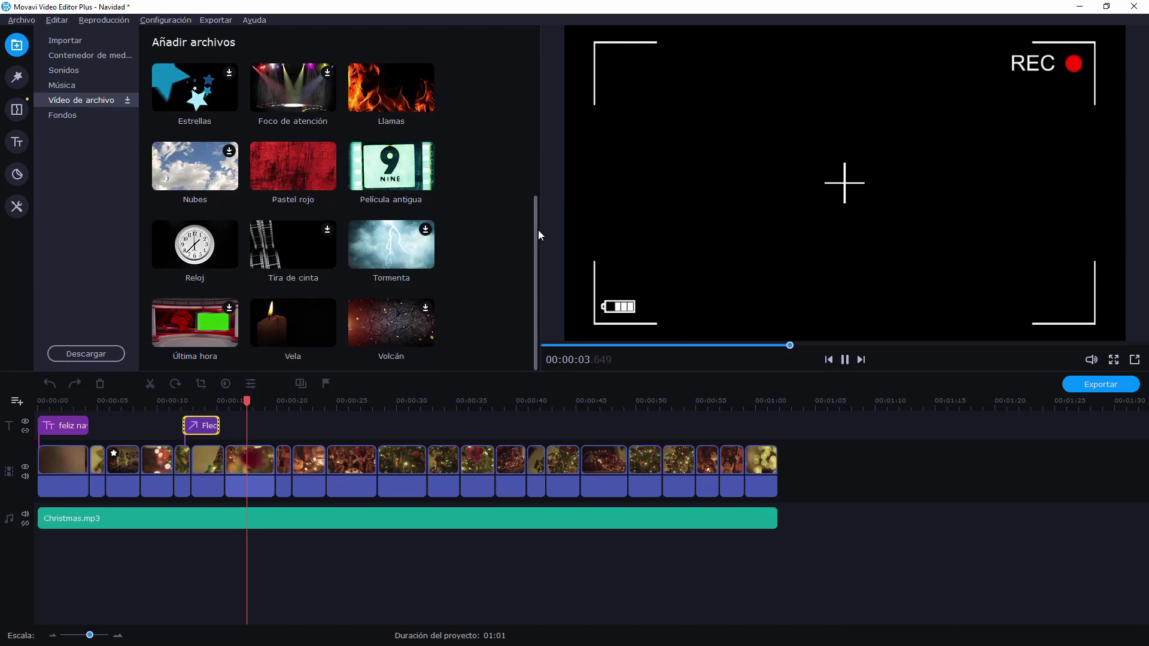
{"action": "key", "text": "Up"}
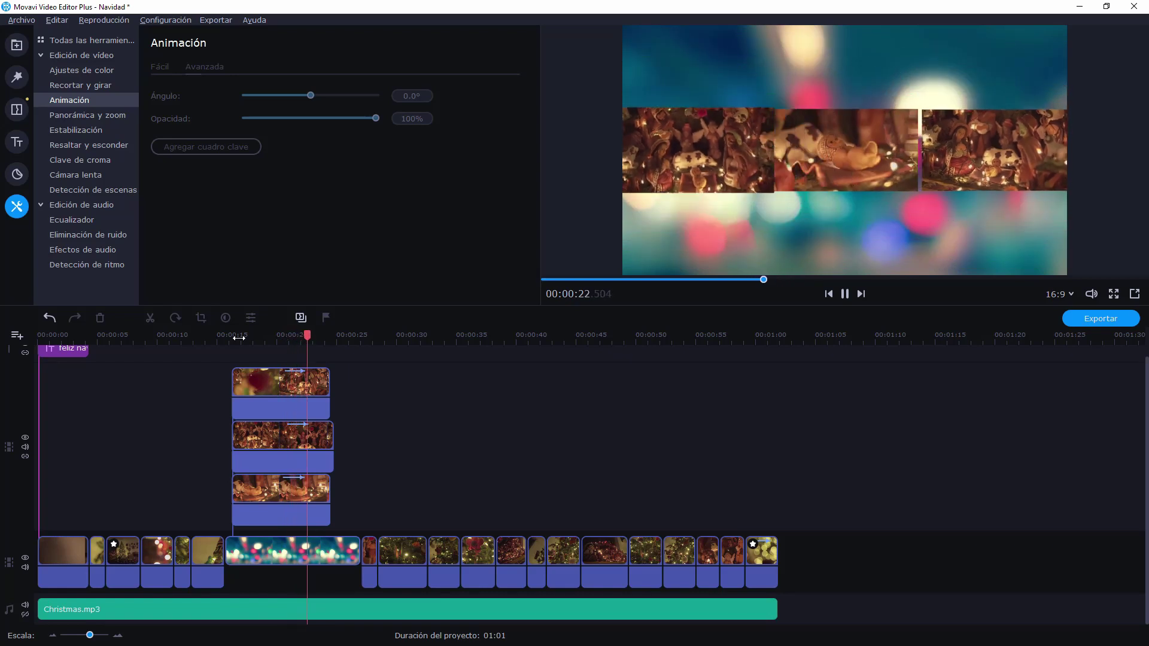
- Pause the playback, browse the built-in backgrounds and preview the Playa background
{"action": "key", "text": "space"}
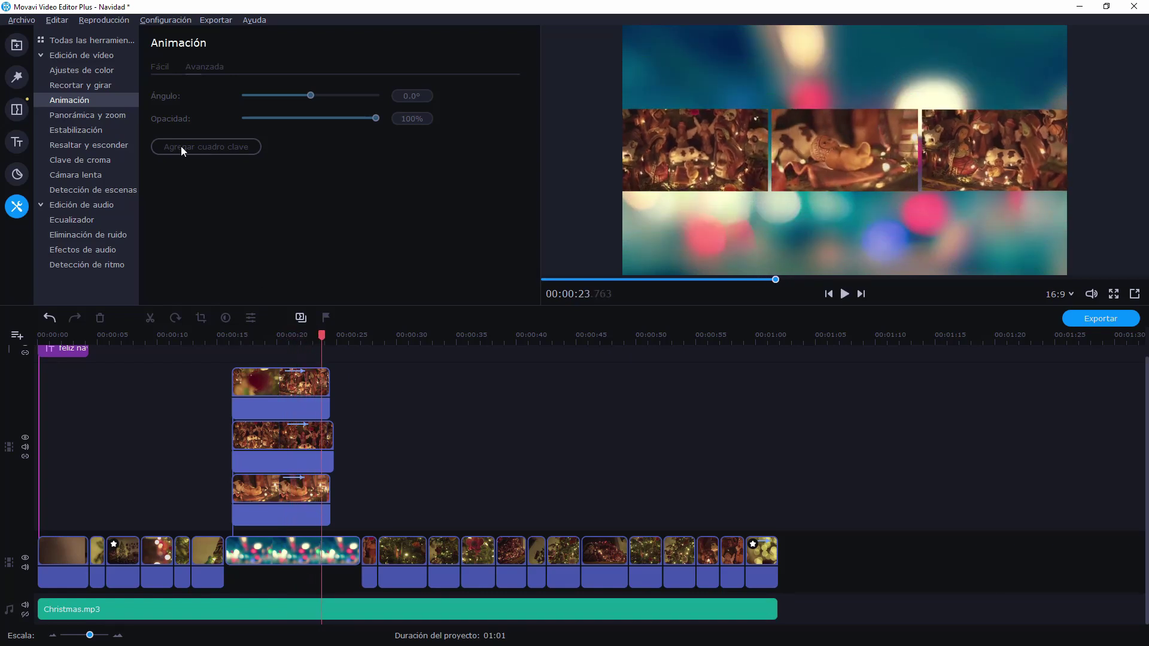
{"action": "left_click", "coordinate": [266, 561]}
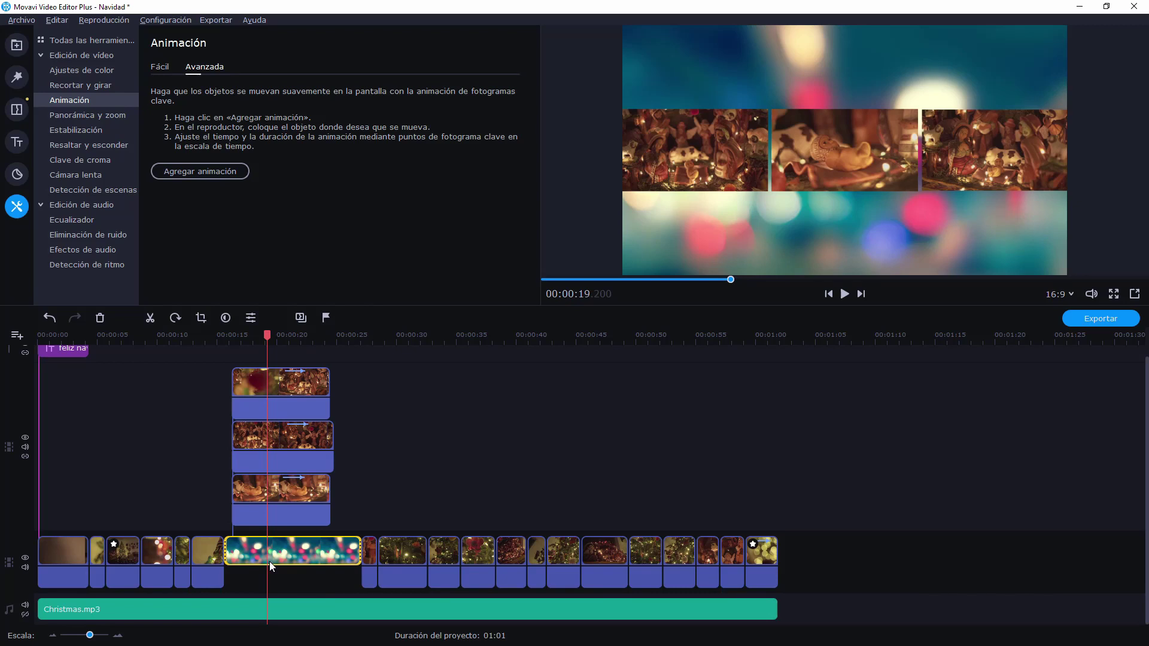
{"action": "left_click", "coordinate": [59, 114]}
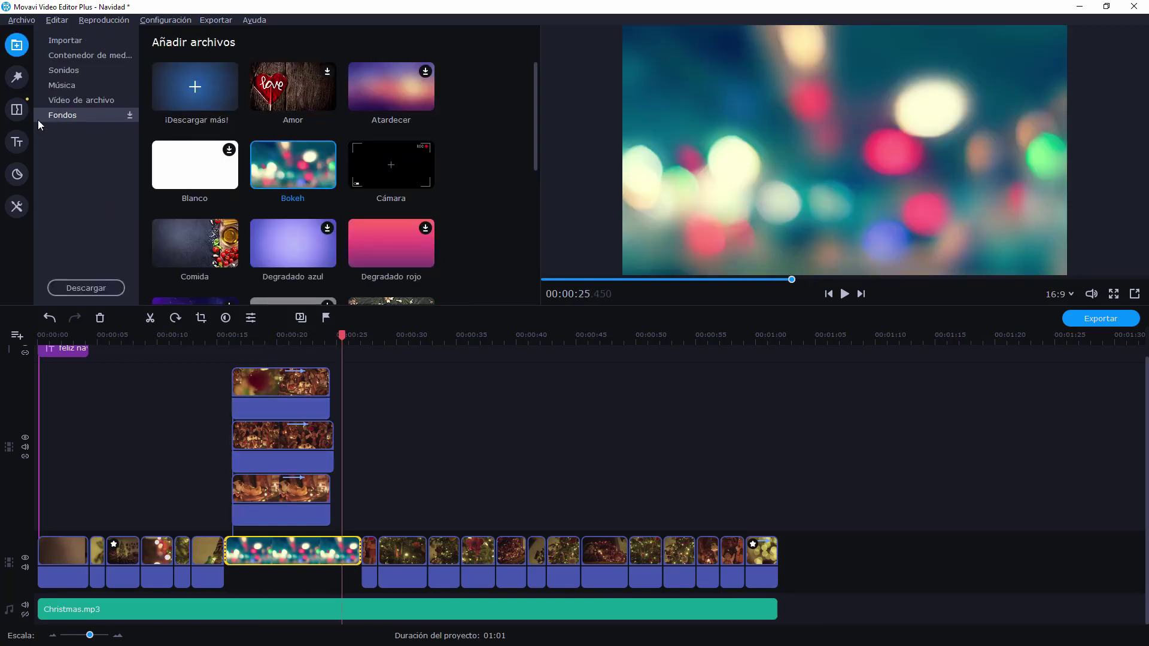
{"action": "left_click_drag", "start_coordinate": [536, 70], "coordinate": [544, 195]}
{"action": "left_click", "coordinate": [317, 201]}
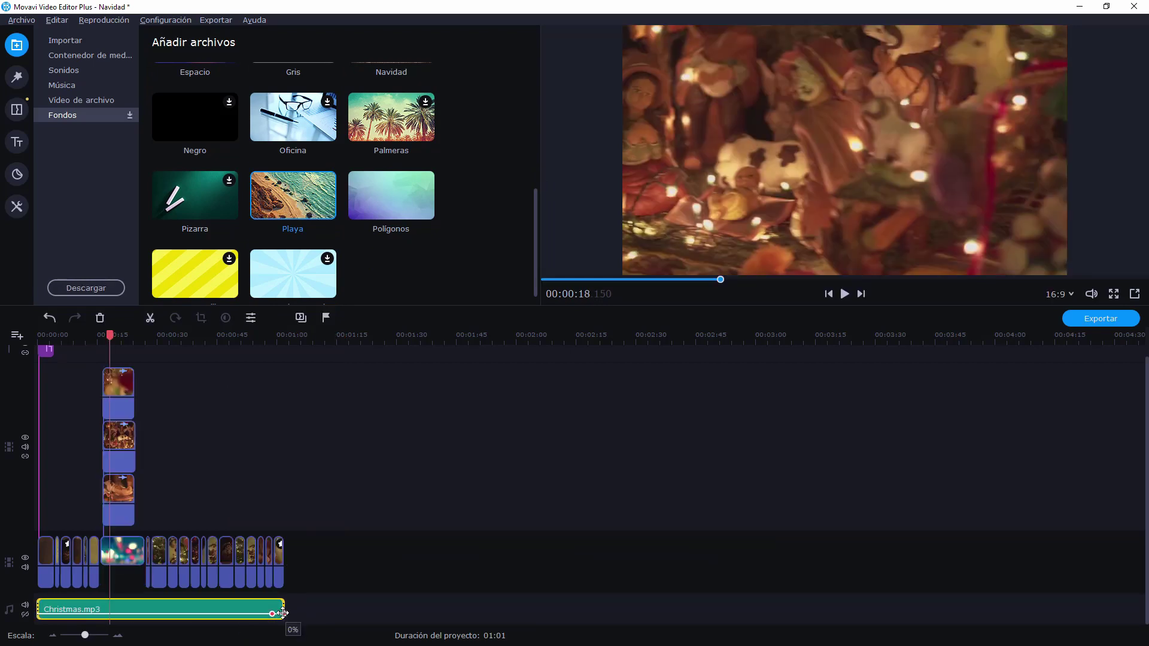
- Raise the volume line of Christmas.mp3, add three volume points from about 00:00:39 and lower the middle one near 00:00:45
{"action": "left_click", "coordinate": [187, 611]}
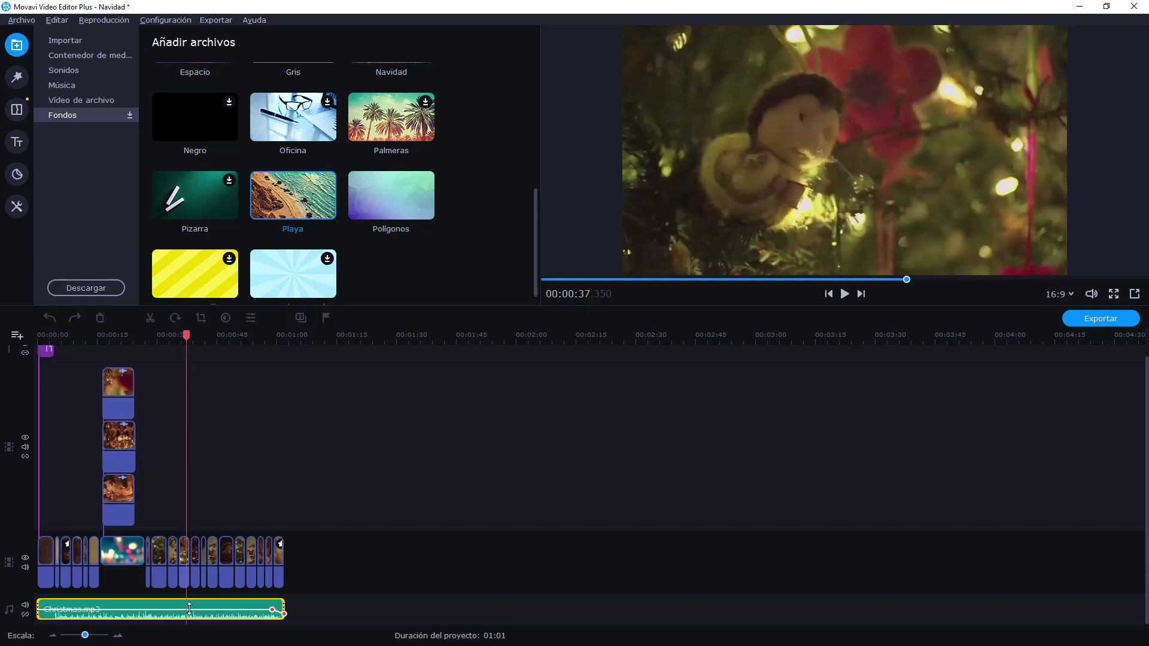
{"action": "left_click", "coordinate": [193, 607]}
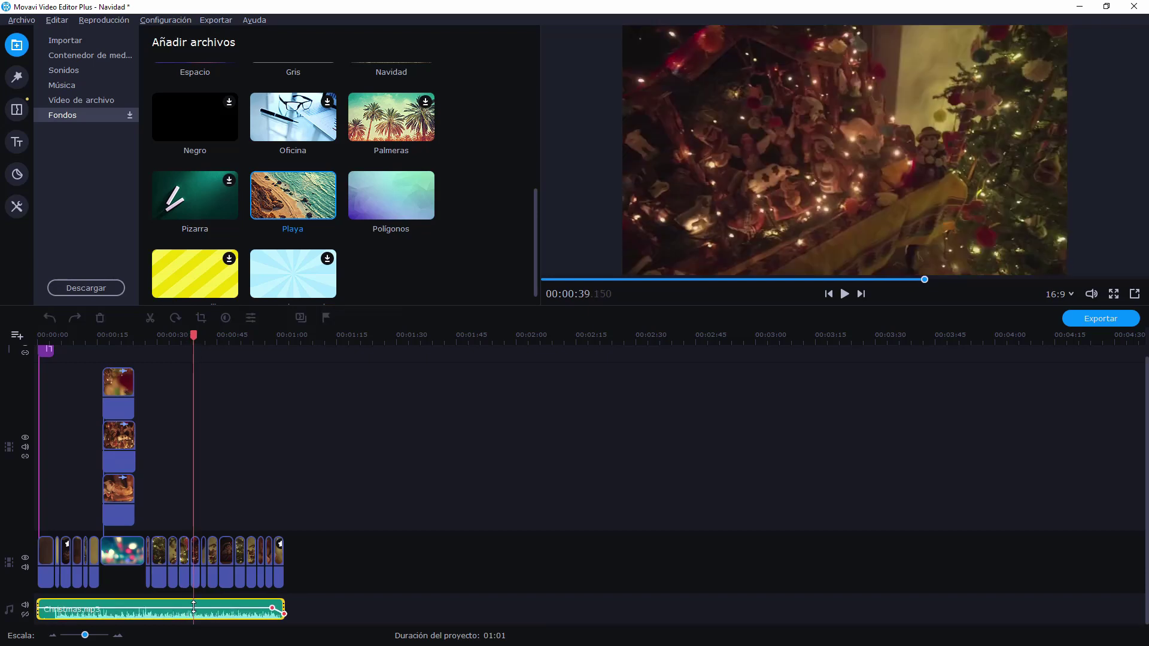
{"action": "right_click", "coordinate": [193, 608]}
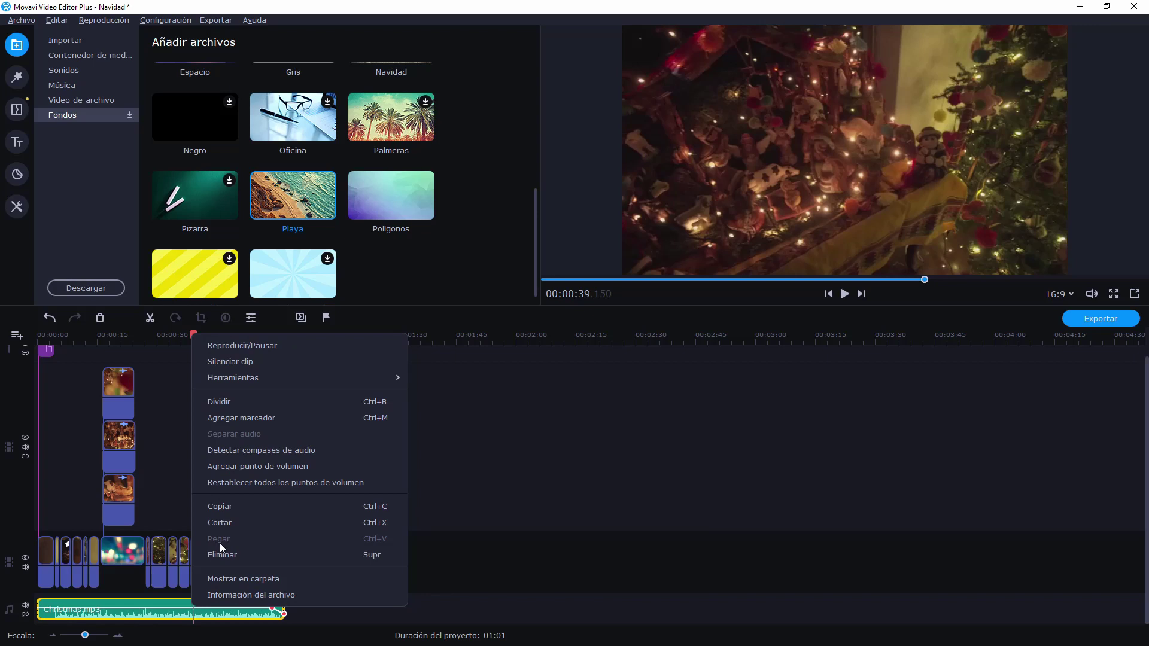
{"action": "left_click", "coordinate": [241, 466]}
{"action": "right_click", "coordinate": [223, 610]}
{"action": "right_click", "coordinate": [218, 609]}
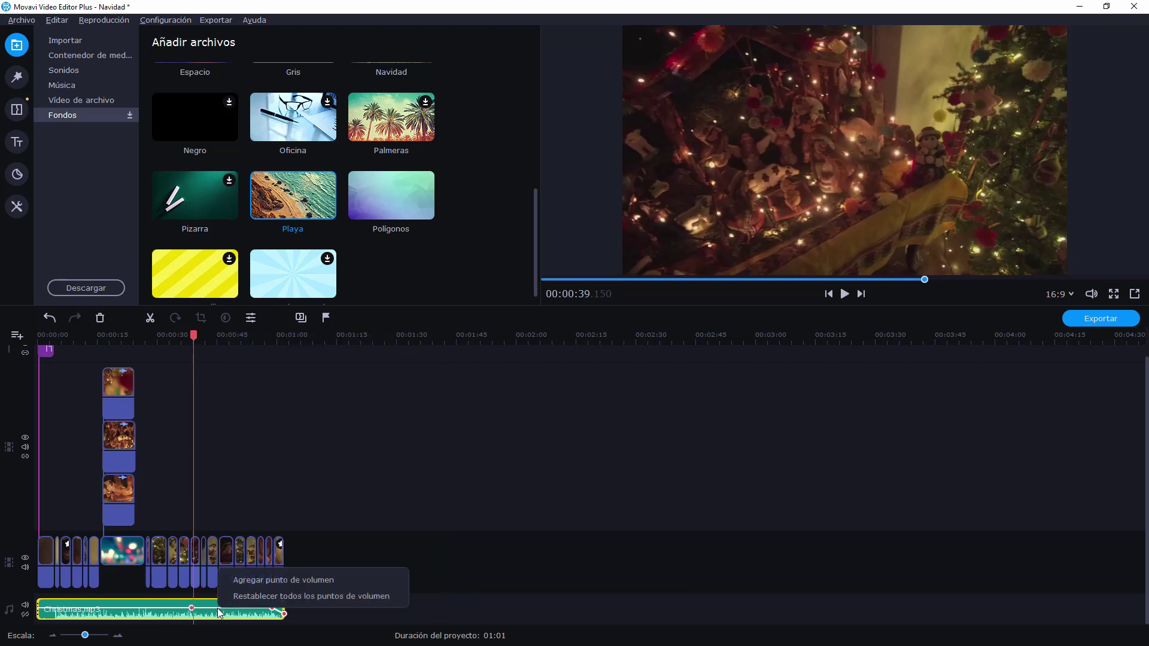
{"action": "left_click", "coordinate": [249, 578]}
{"action": "left_click", "coordinate": [216, 610]}
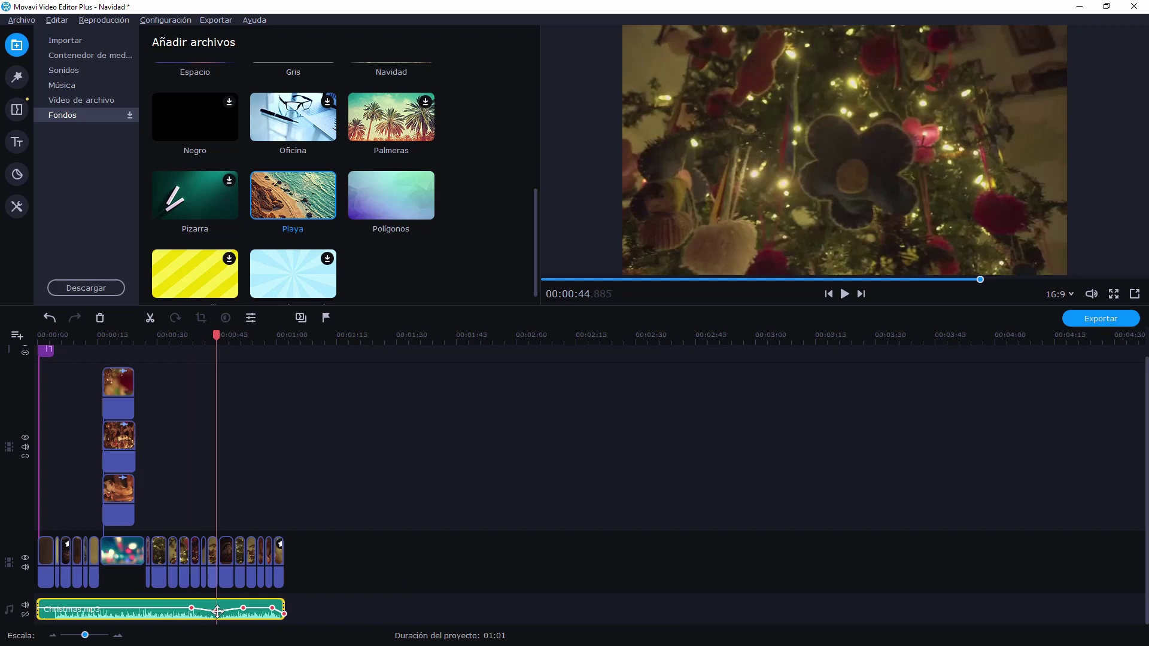
{"action": "left_click", "coordinate": [241, 609]}
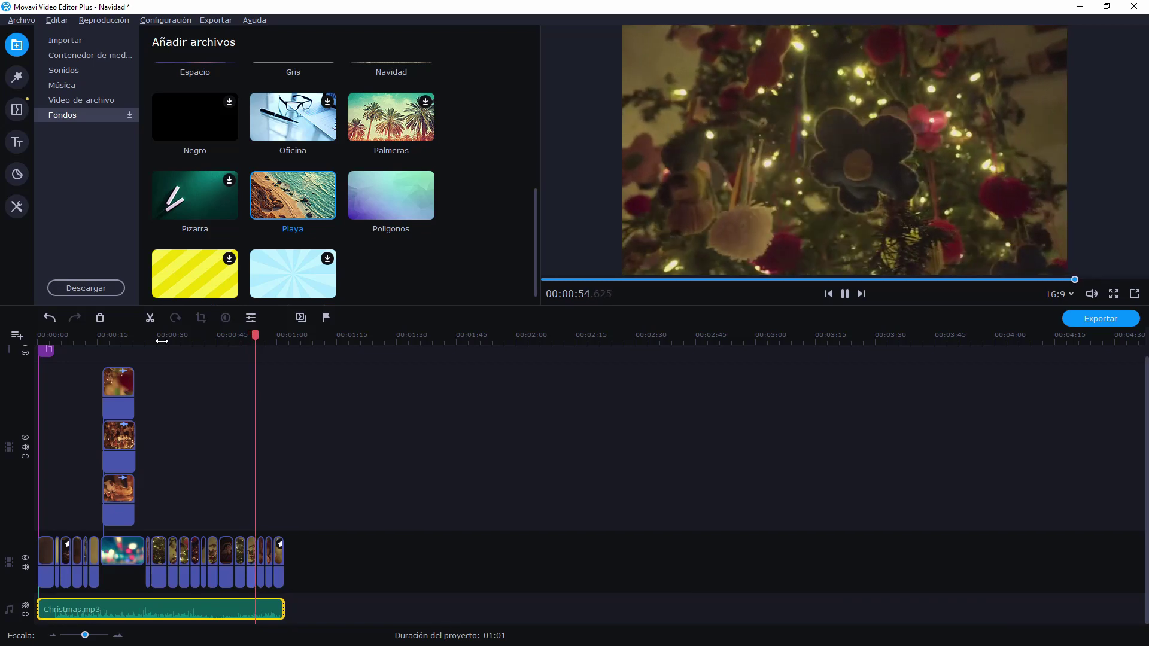
- Play the project from near its beginning with the Christmas.mp3 track muted
{"action": "left_click", "coordinate": [64, 340]}
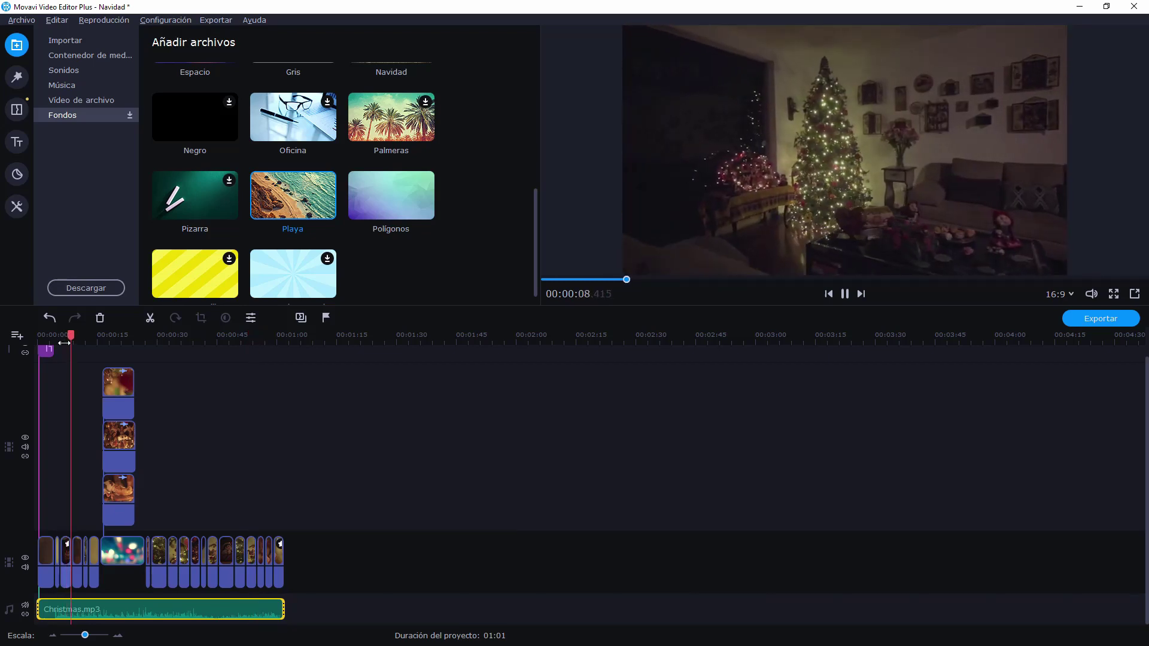